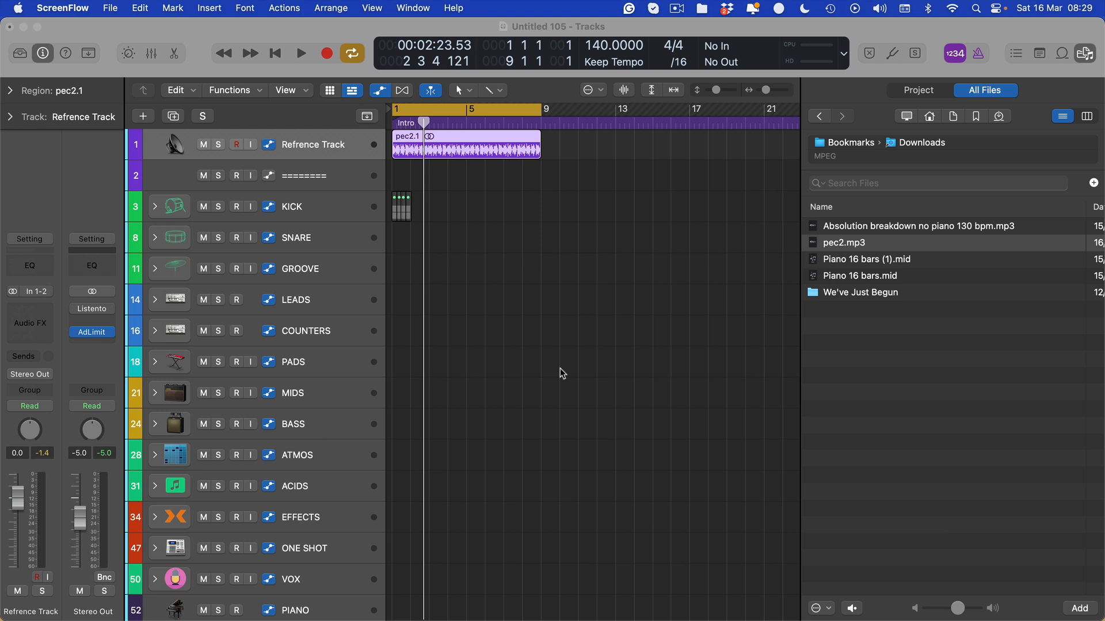
# Play the project's reference from the start and stop at bar 4 2 4.
pyautogui.click(562, 373)
pyautogui.press('Return')
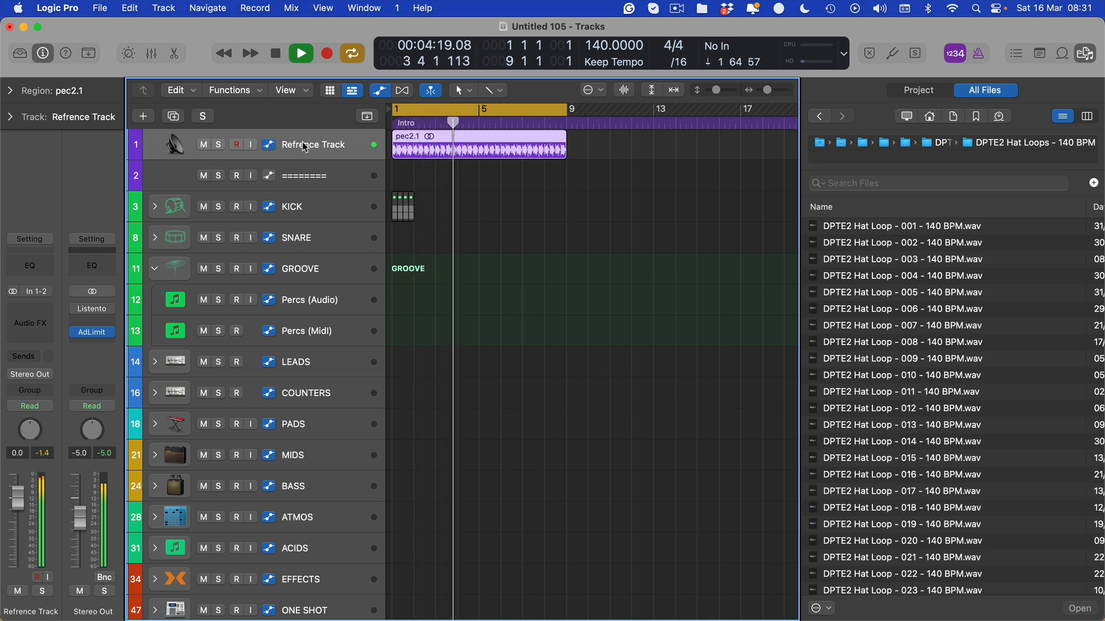
pyautogui.press('space')
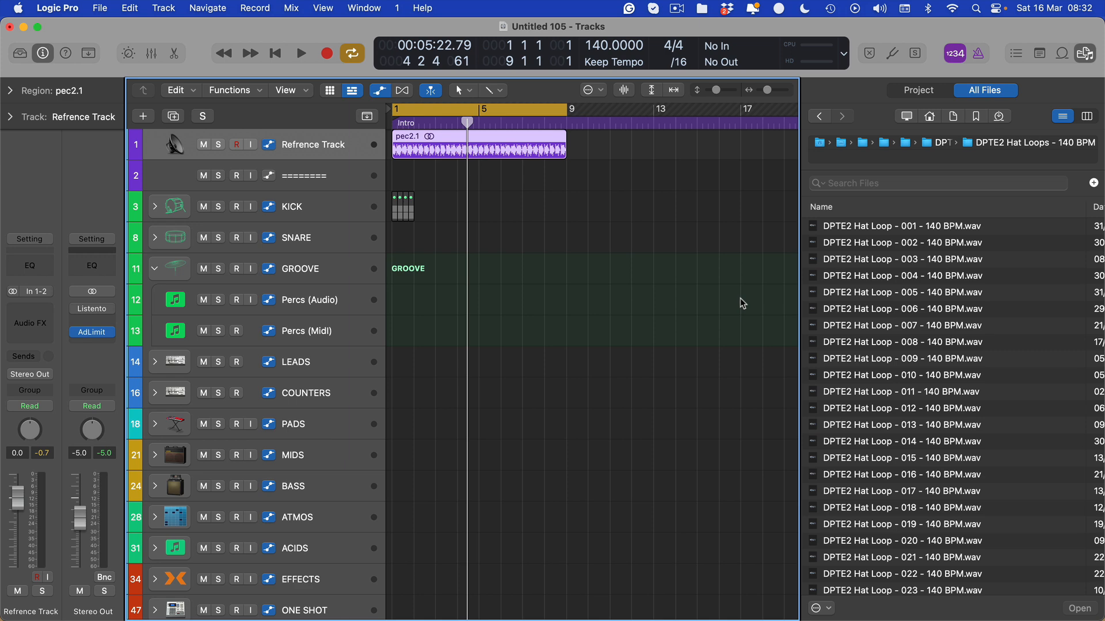
# Select the Percs (Audio) track, browsing its plug-in list without adding anything.
pyautogui.click(326, 311)
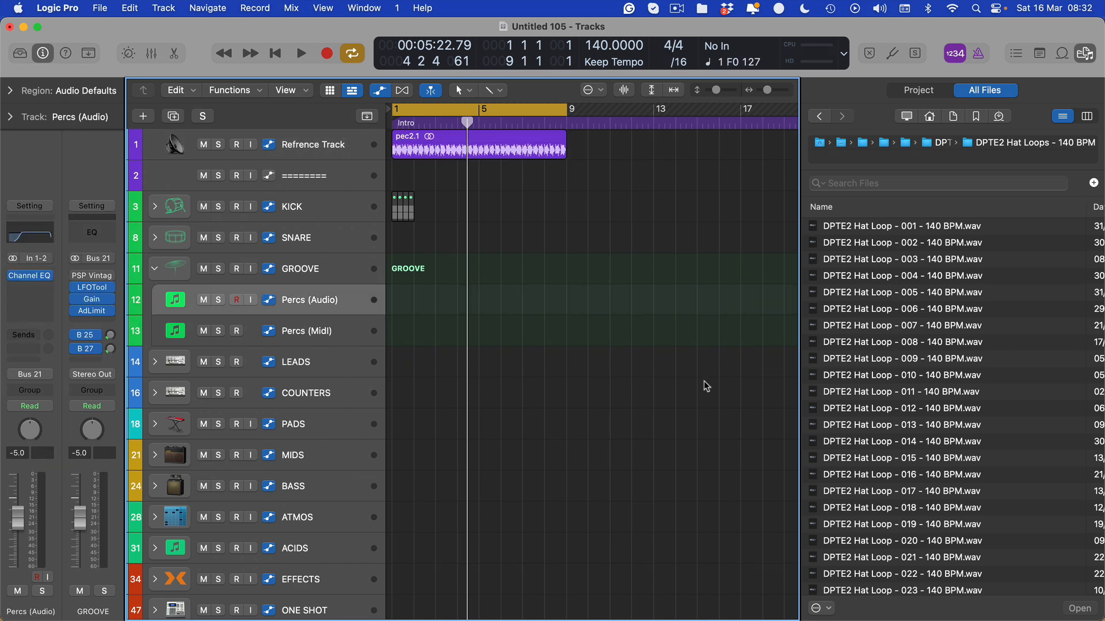
pyautogui.click(73, 294)
pyautogui.click(72, 311)
pyautogui.click(76, 309)
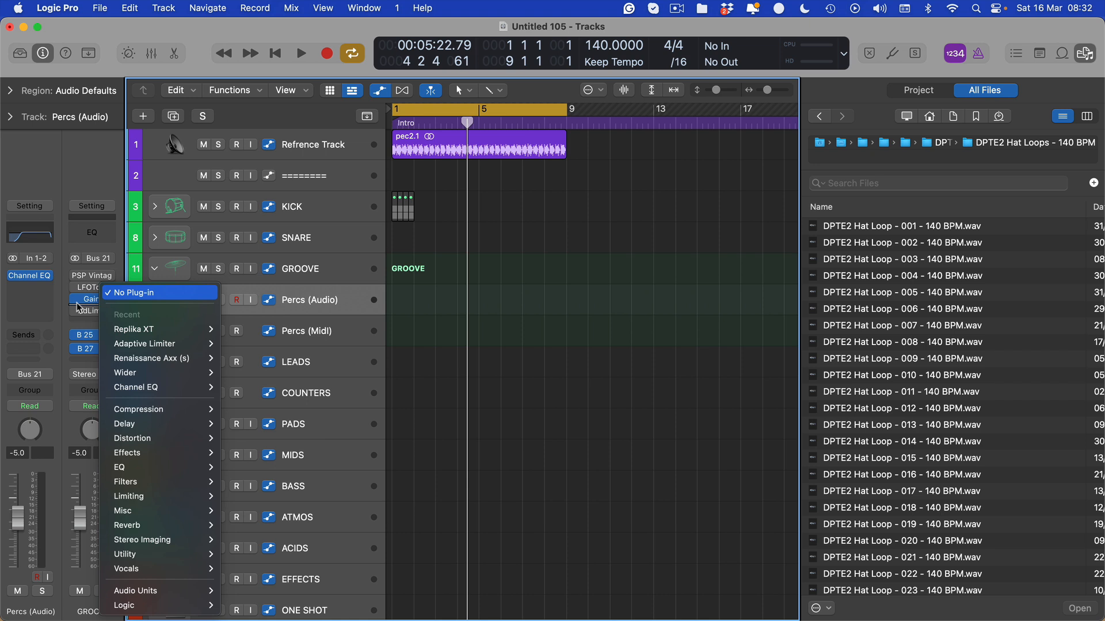
pyautogui.click(76, 305)
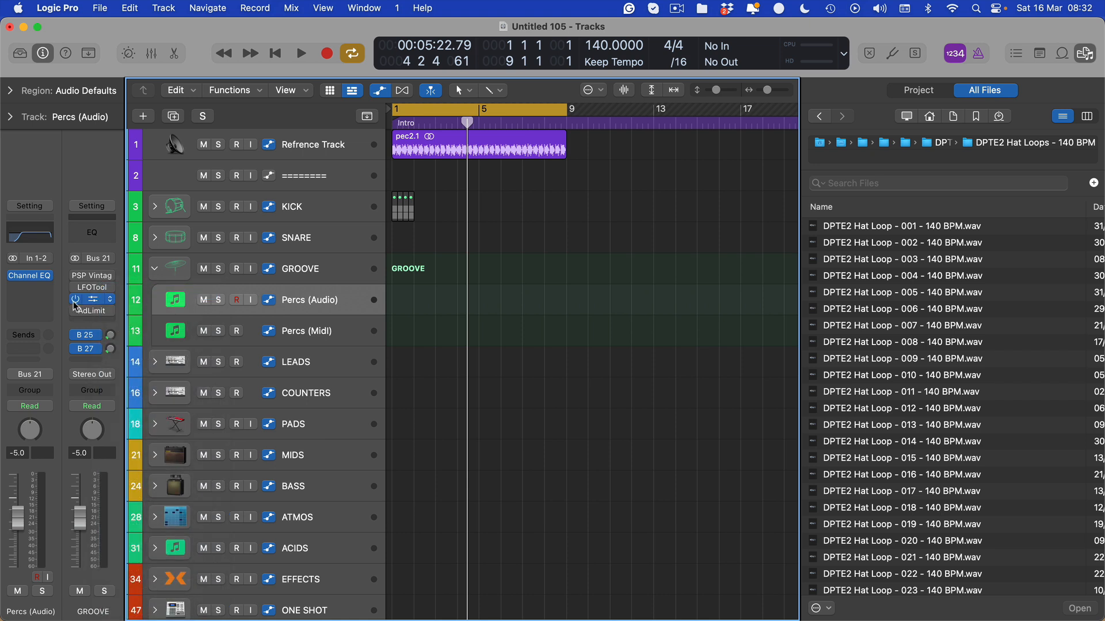
# Audition DPTE2 Hat Loop - 004 and place it at bar 1 on Percs (Audio).
pyautogui.click(867, 278)
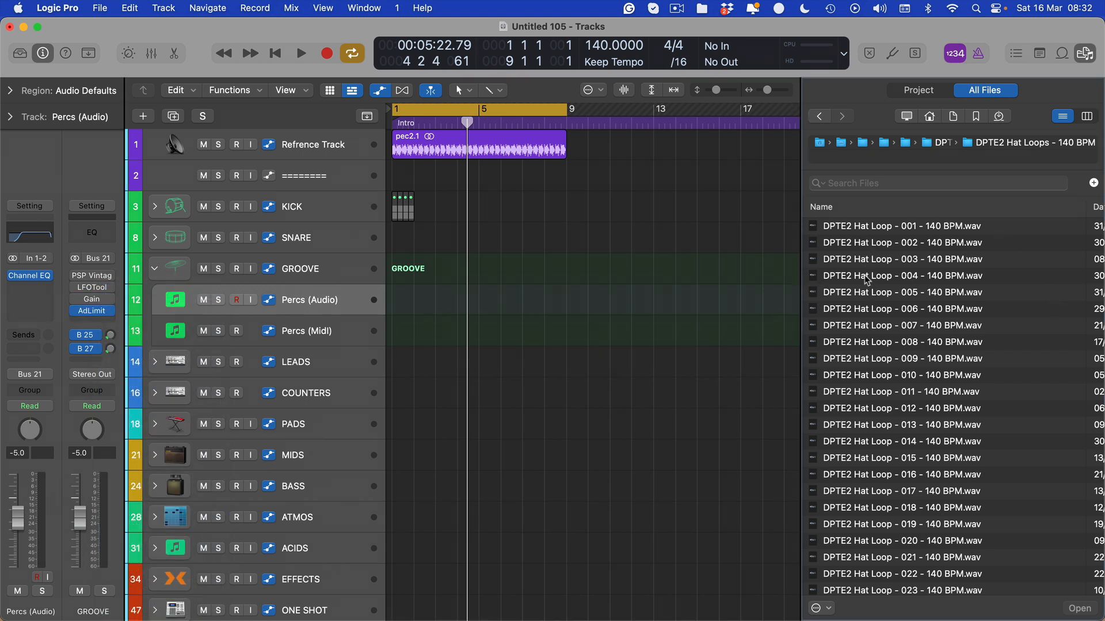
pyautogui.click(692, 303)
pyautogui.press('space')
pyautogui.click(828, 275)
pyautogui.click(793, 285)
pyautogui.press('space')
pyautogui.moveTo(828, 276); pyautogui.dragTo(402, 305)
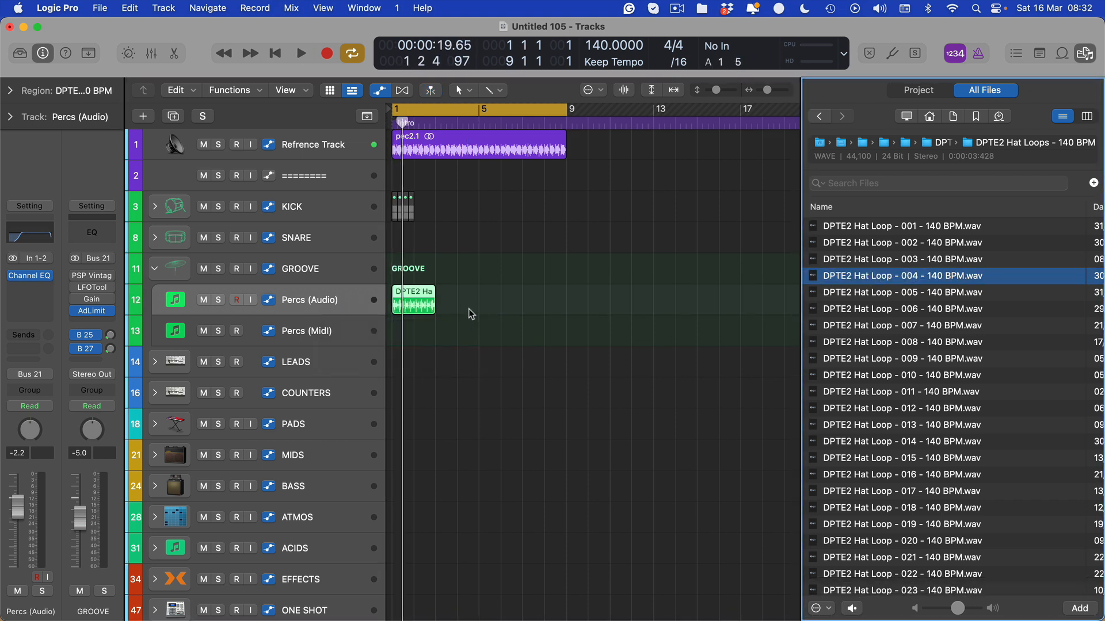
# Play the new hat loop along with the project, then hide the file browser.
pyautogui.scroll(8, 469, 313)
pyautogui.click(518, 349)
pyautogui.scroll(-3, 518, 350)
pyautogui.hscroll(-2, 470, 355)
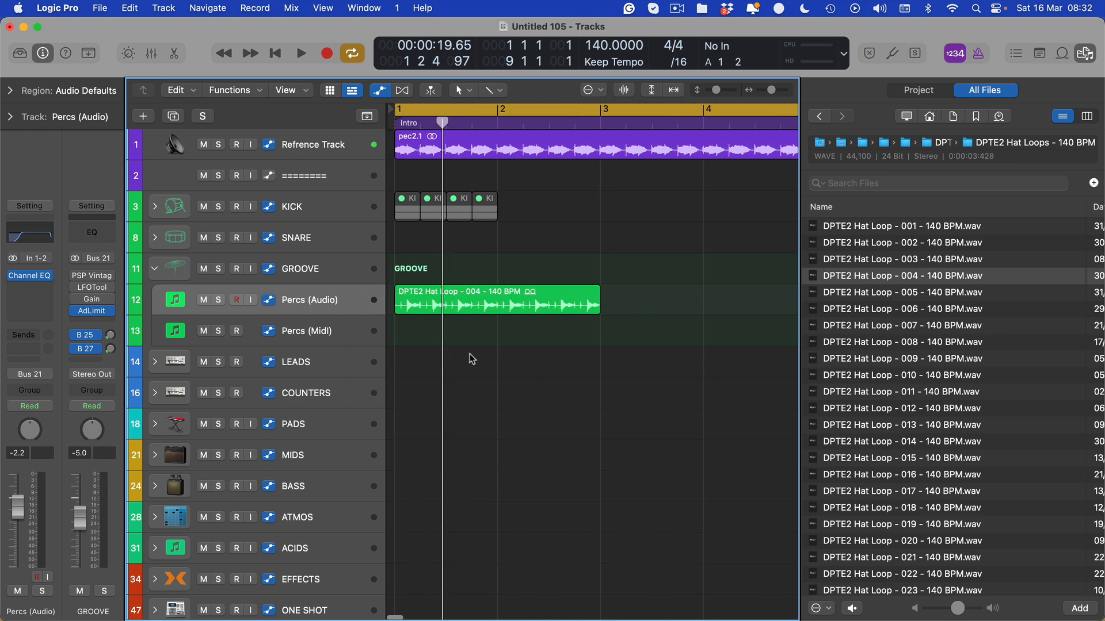
pyautogui.press('space')
pyautogui.press('space')
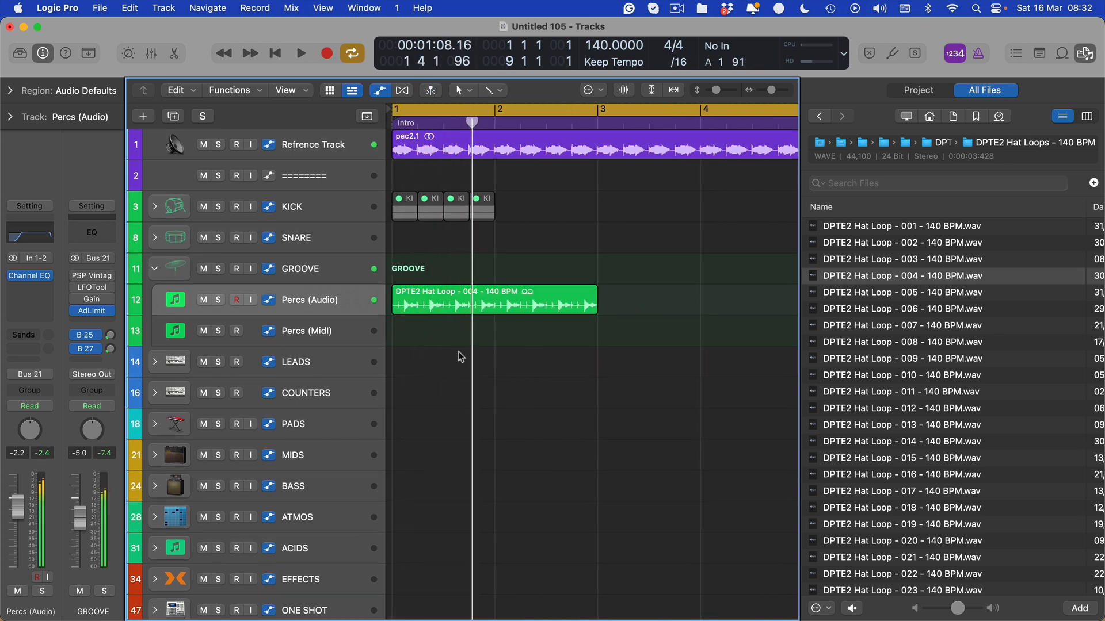
pyautogui.scroll(4, 450, 373)
pyautogui.press('f')
pyautogui.scroll(5, 467, 448)
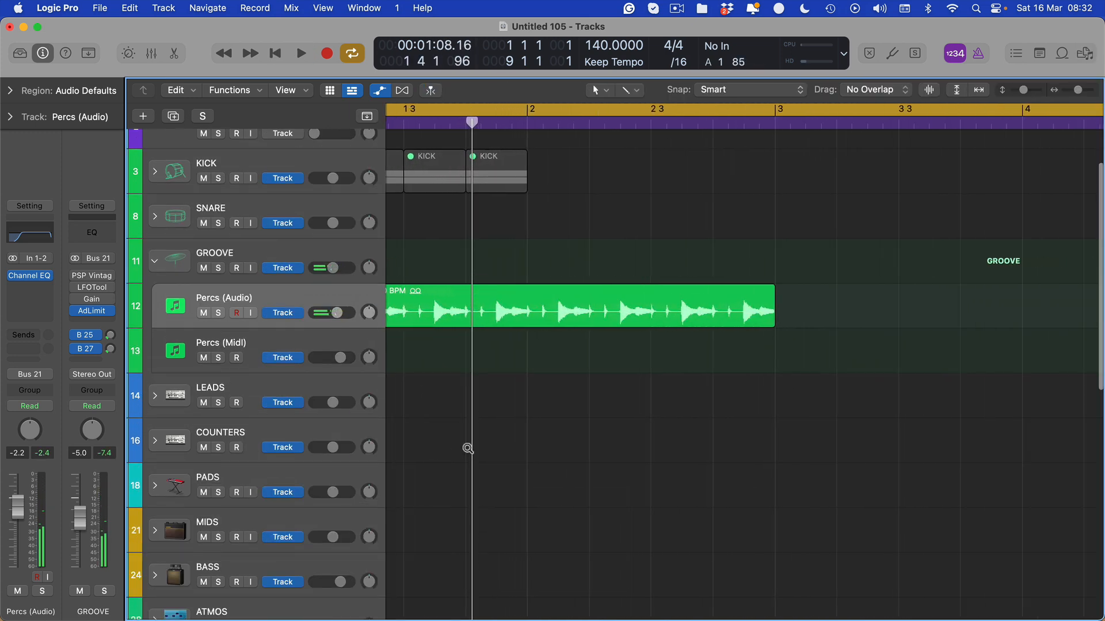
pyautogui.scroll(-4, 468, 448)
# Switch the editing tool to the Marquee Tool.
pyautogui.press('t')
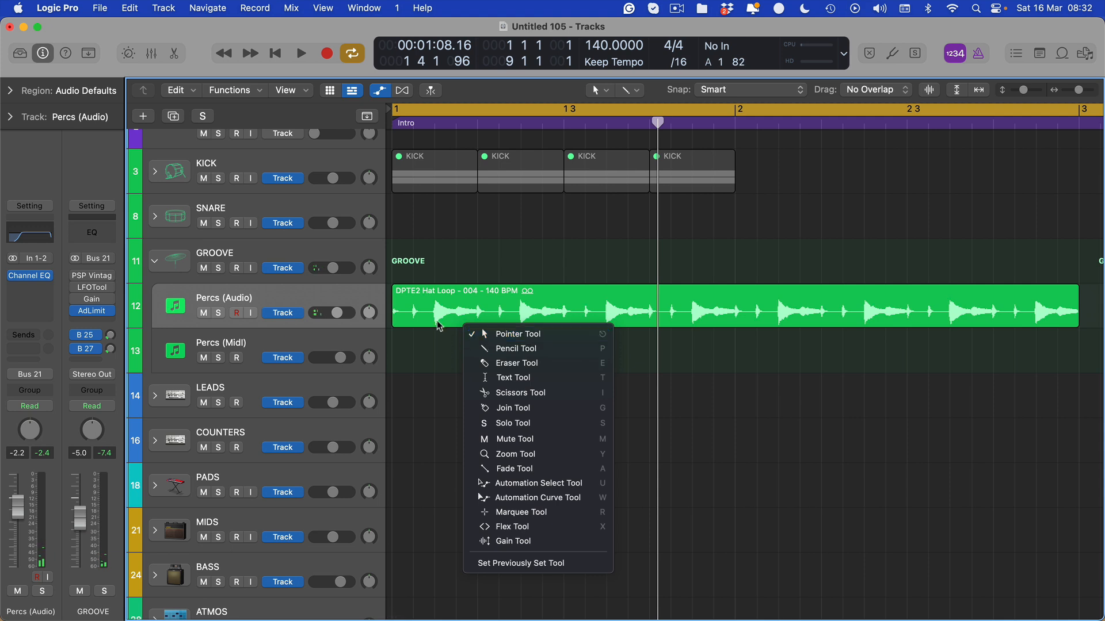
pyautogui.press('Escape')
pyautogui.press('t')
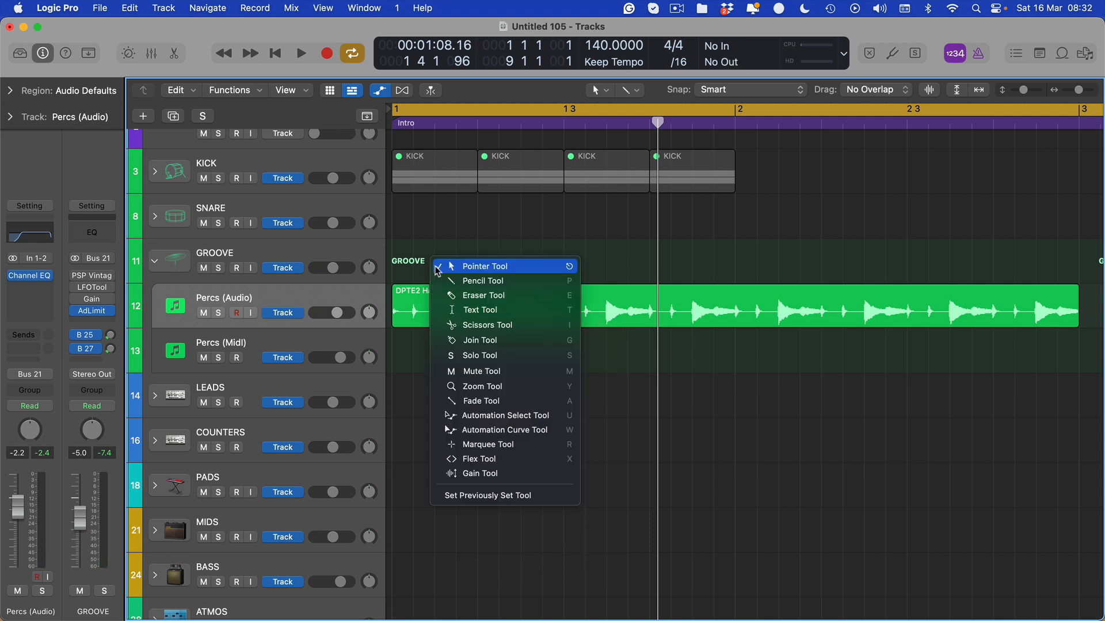
pyautogui.press('r')
pyautogui.scroll(4, 477, 312)
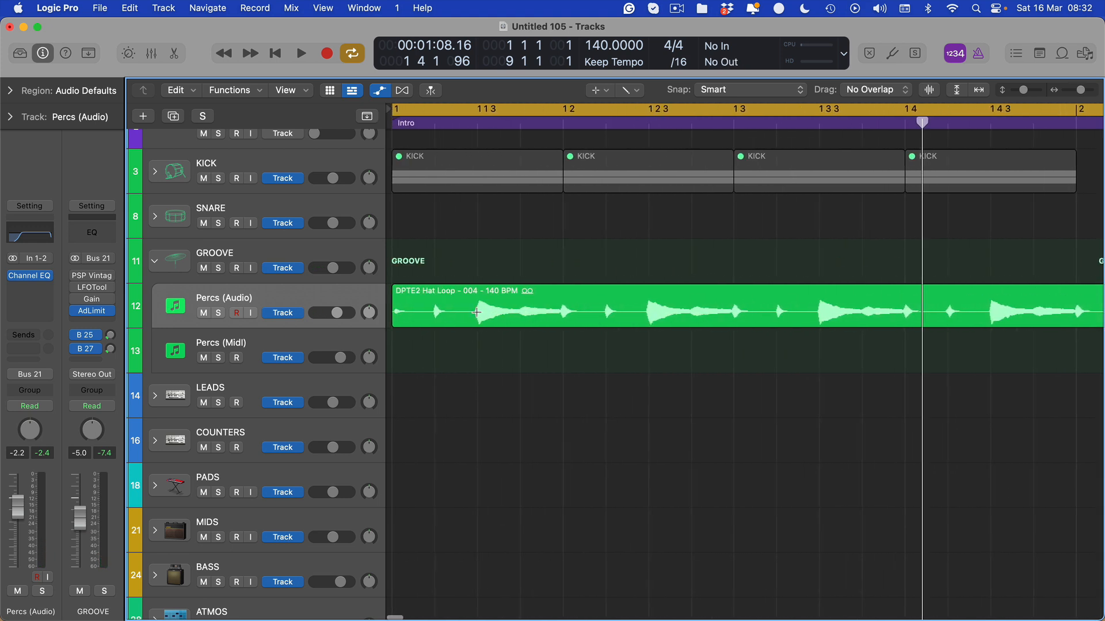
# Marquee-split a hat slice, delete the first piece, and extend the short piece's start earlier.
pyautogui.moveTo(476, 313); pyautogui.dragTo(513, 324)
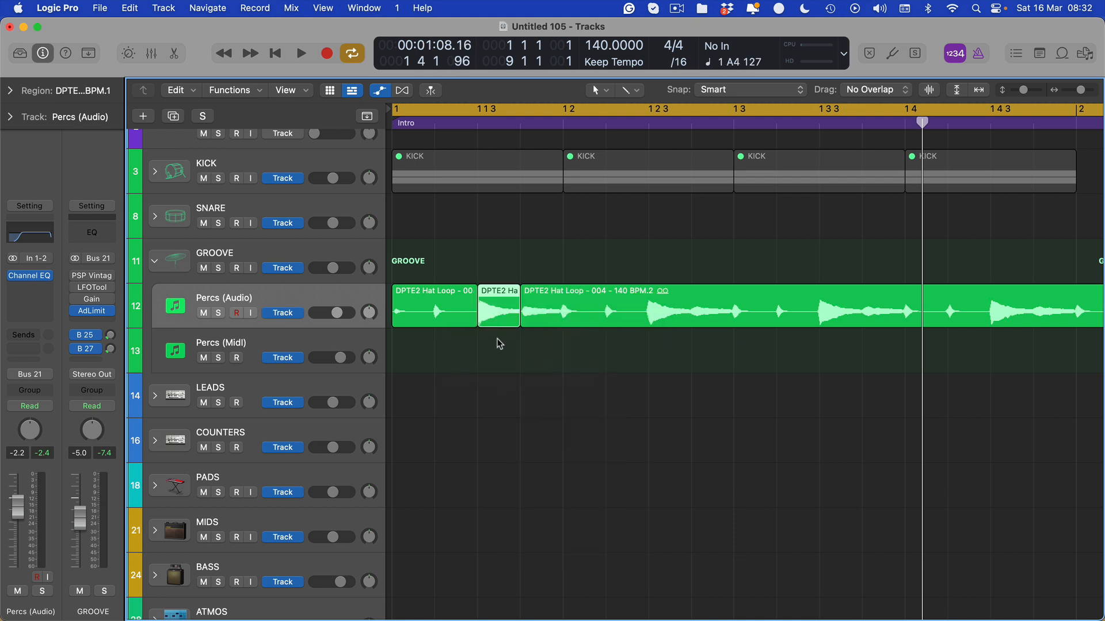
pyautogui.scroll(5, 500, 344)
pyautogui.hscroll(-2, 495, 336)
pyautogui.click(498, 317)
pyautogui.press('BackSpace')
pyautogui.click(522, 326)
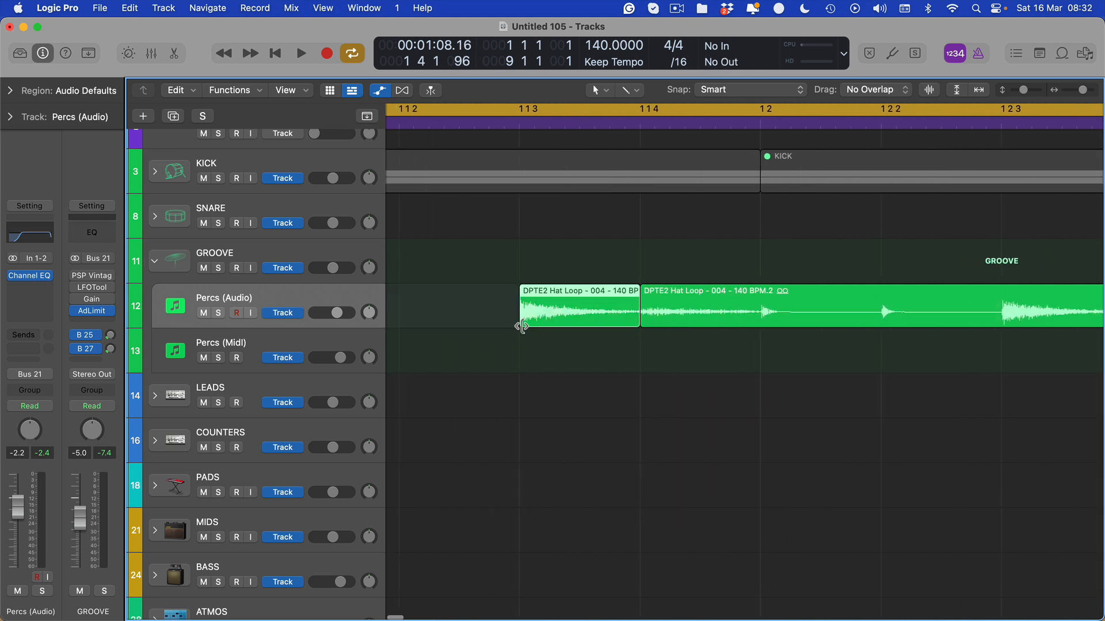
pyautogui.moveTo(521, 326); pyautogui.dragTo(504, 326)
# Place the playhead at the hit and trim the short hat region's start to it.
pyautogui.click(527, 112)
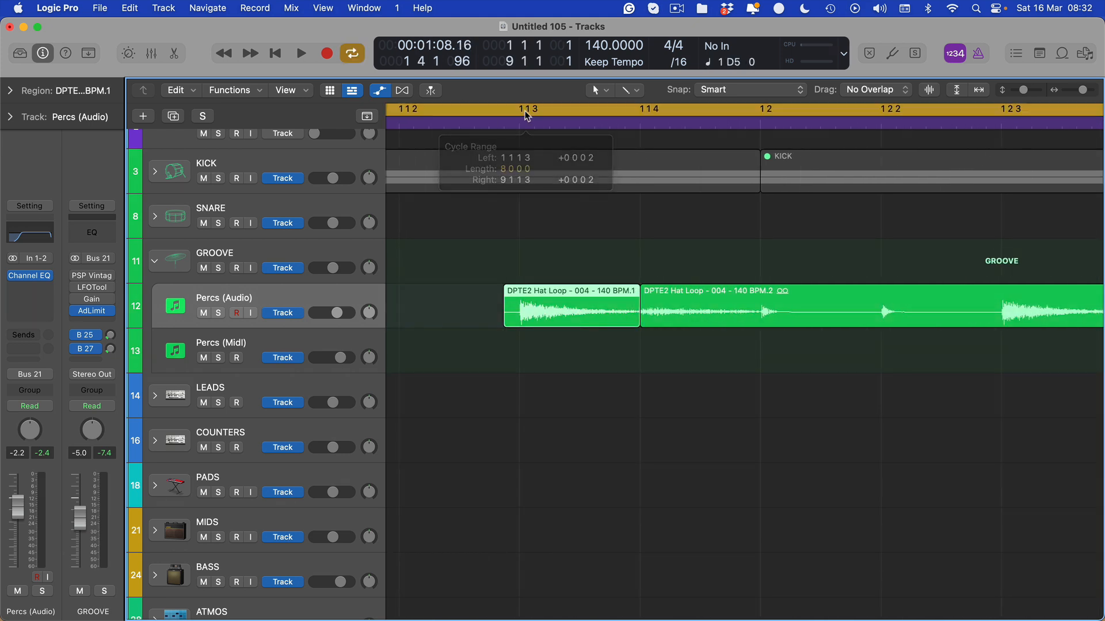
pyautogui.moveTo(521, 111); pyautogui.dragTo(844, 138)
pyautogui.click(539, 111)
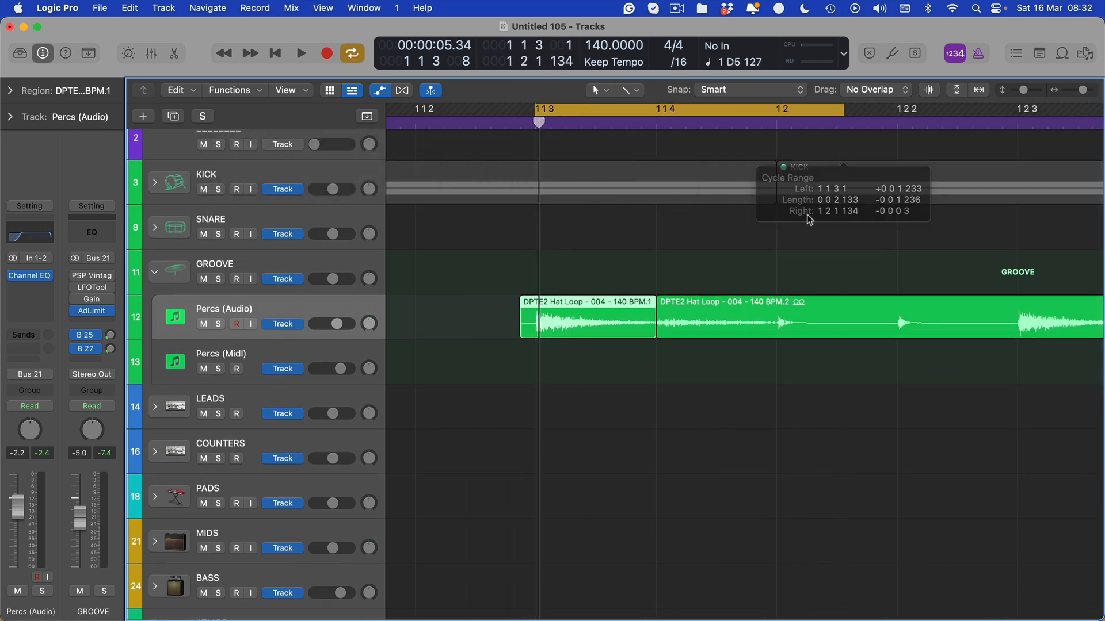
pyautogui.scroll(8, 637, 305)
pyautogui.scroll(3, 637, 305)
pyautogui.scroll(-10, 637, 305)
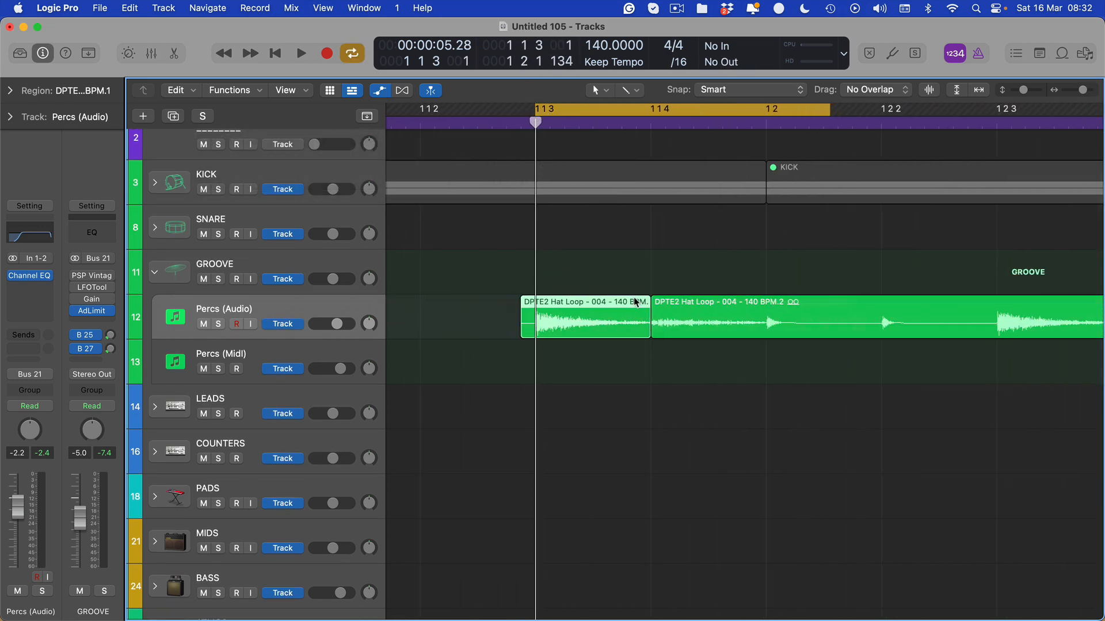
pyautogui.scroll(4, 499, 344)
pyautogui.scroll(3, 500, 343)
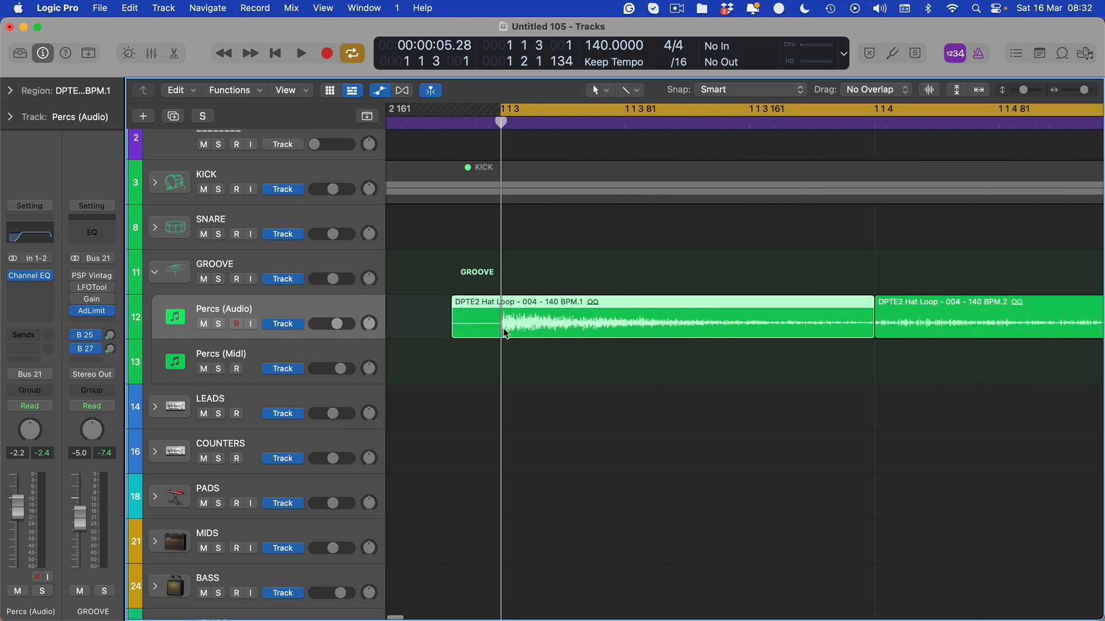
pyautogui.hotkey('alt', '[')
pyautogui.scroll(-7, 529, 358)
# Delete the leftover long region and add a fade-out to the hat hit's end.
pyautogui.click(610, 328)
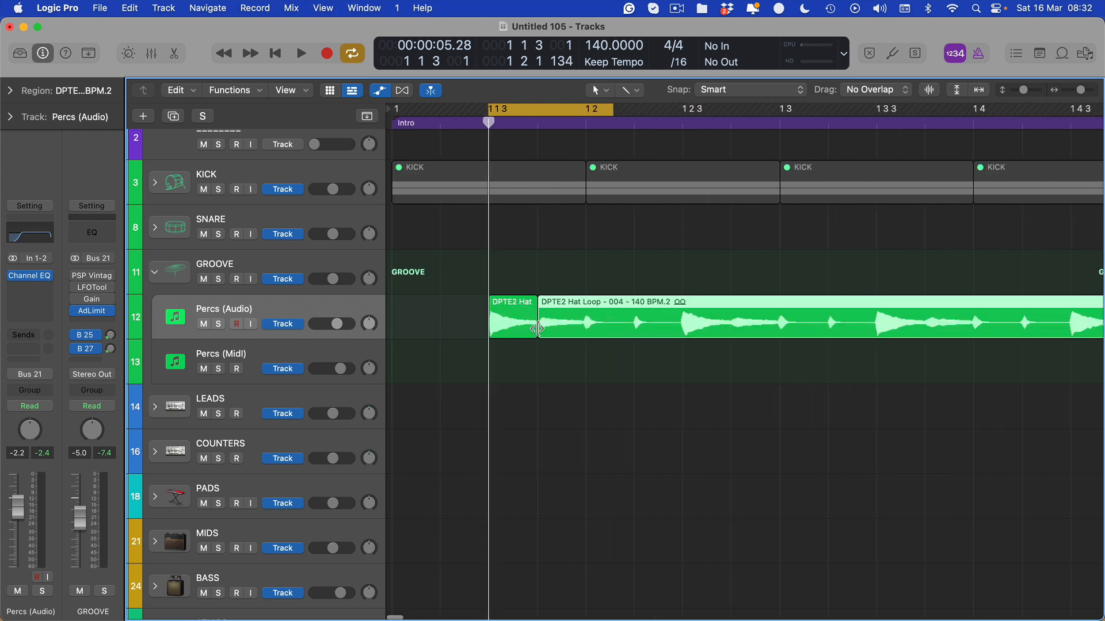
pyautogui.press('Delete')
pyautogui.click(524, 301)
pyautogui.moveTo(525, 302); pyautogui.dragTo(519, 302)
pyautogui.scroll(-5, 528, 323)
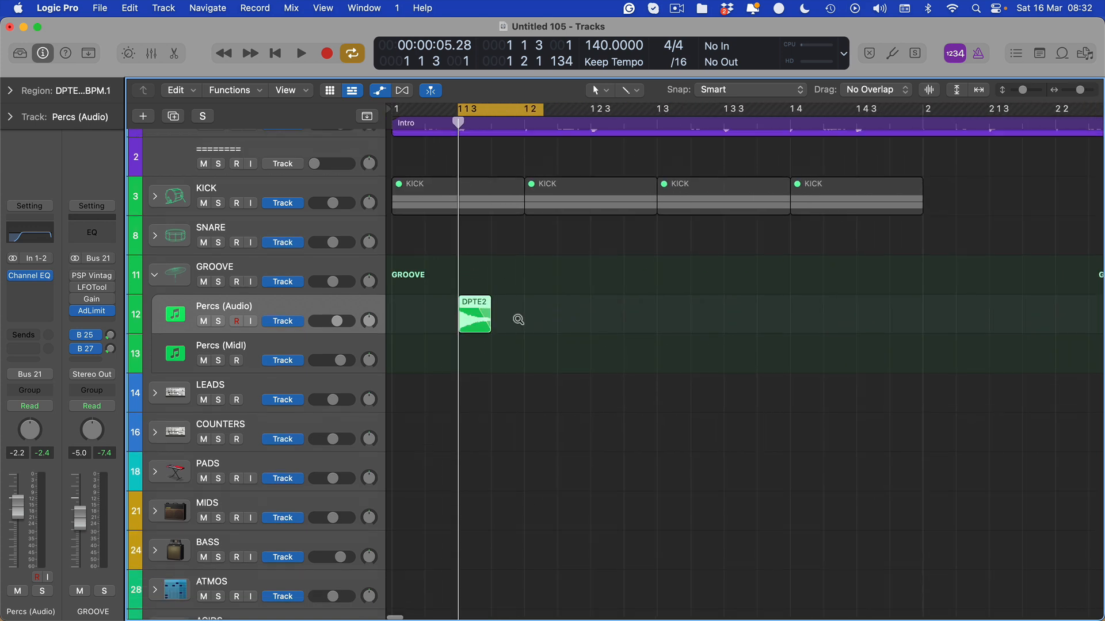
pyautogui.scroll(3, 504, 279)
pyautogui.scroll(-5, 507, 287)
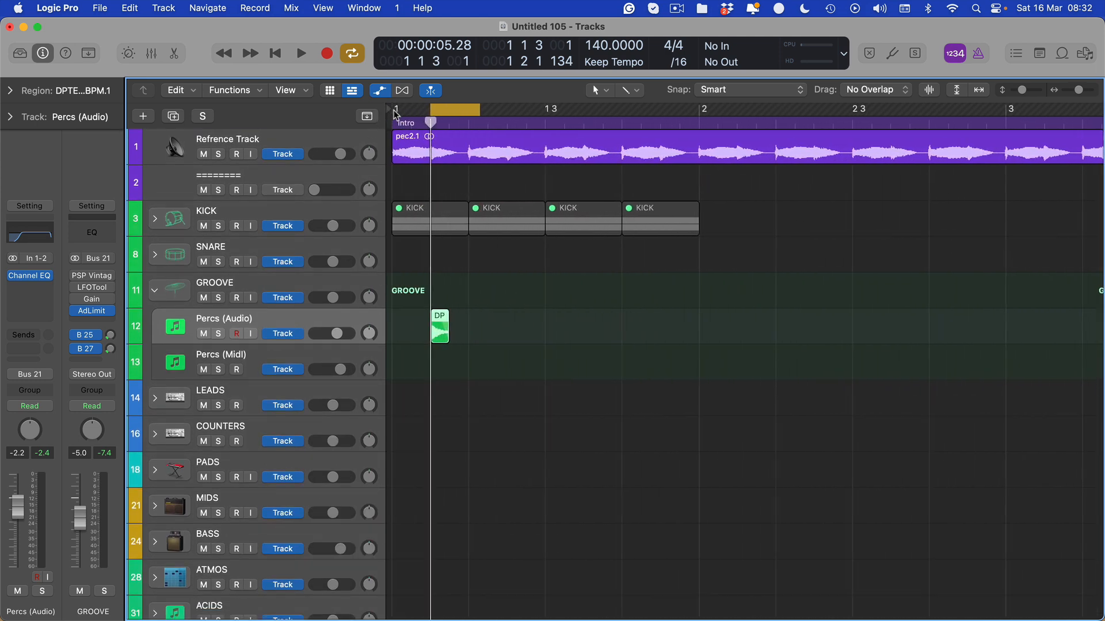
# Loop-play a cycle from bar 1 over the hat hit, then return to bar 1.
pyautogui.moveTo(395, 113); pyautogui.dragTo(590, 115)
pyautogui.press('space')
pyautogui.scroll(4, 520, 253)
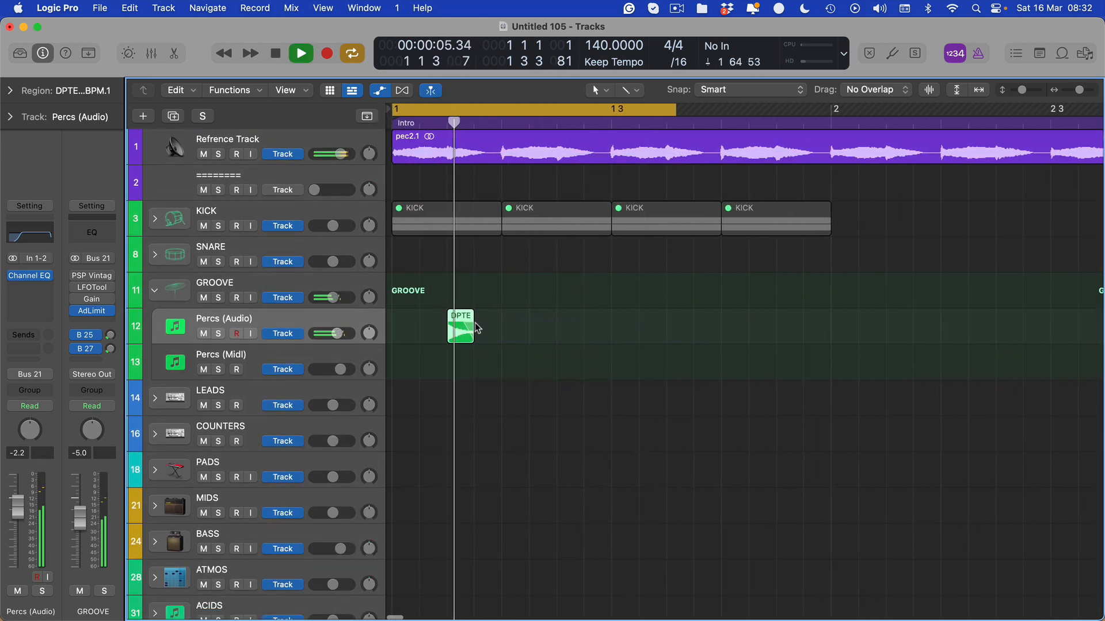
pyautogui.press('space')
pyautogui.scroll(-2, 479, 349)
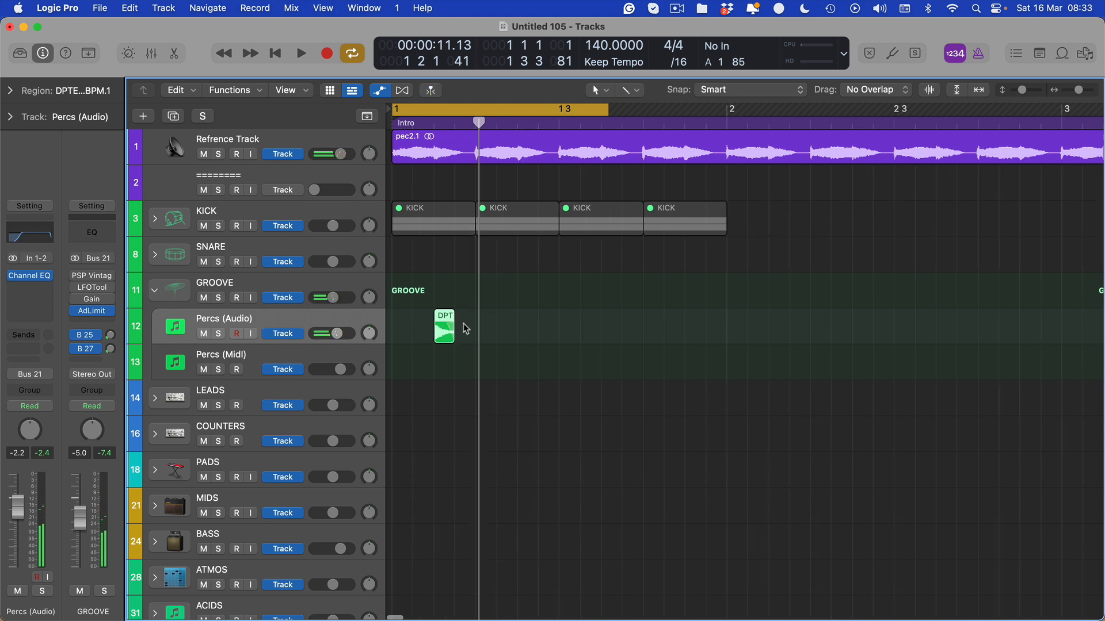
pyautogui.press('Return')
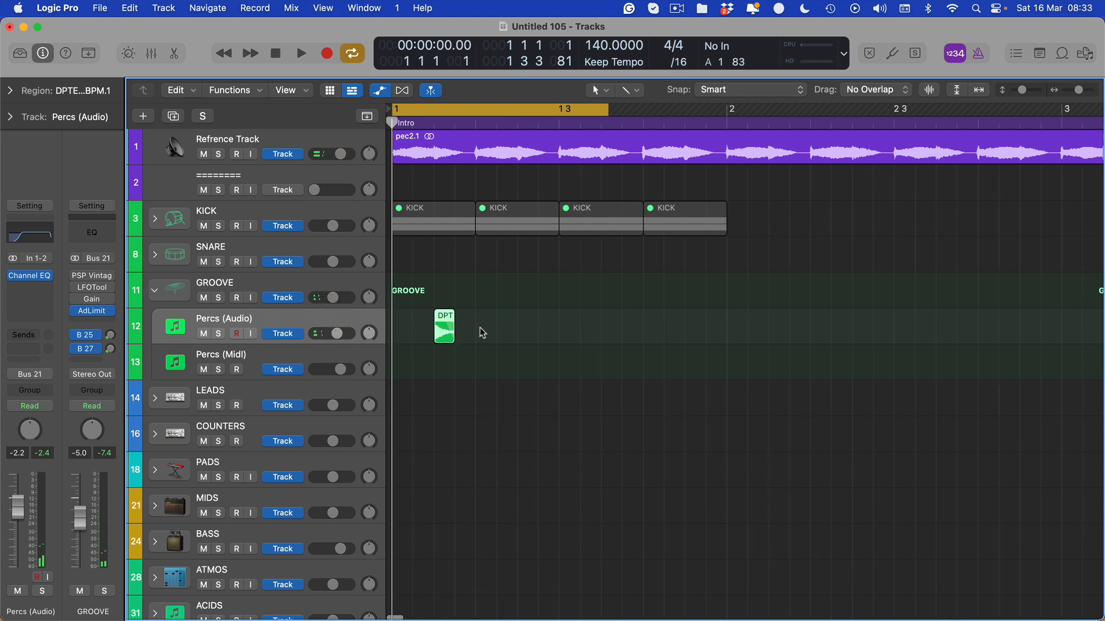
# Marquee-select the hat hit and repeat it three more times across bar 1.
pyautogui.click(481, 328)
pyautogui.press('t')
pyautogui.press('r')
pyautogui.moveTo(477, 321); pyautogui.dragTo(393, 321)
pyautogui.press('t')
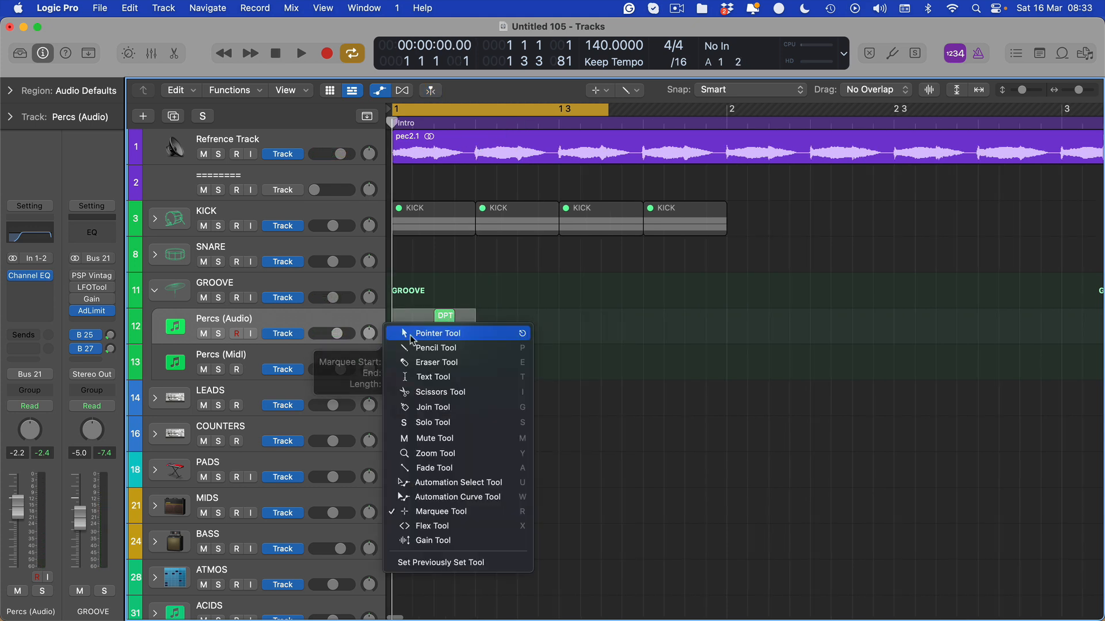
pyautogui.press('t')
pyautogui.press('super+r')
pyautogui.press('super+r')
pyautogui.press('super+r')
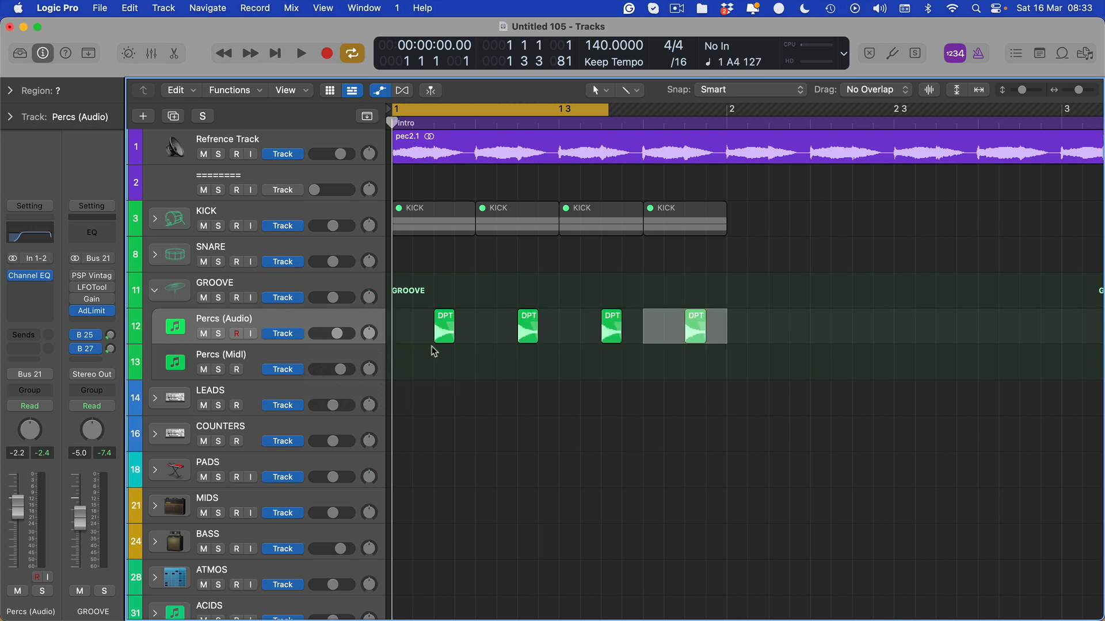
pyautogui.click(494, 353)
# Extend the cycle range to bar 2 and loop-play the four hat hits.
pyautogui.hscroll(1, 604, 156)
pyautogui.scroll(-1, 604, 138)
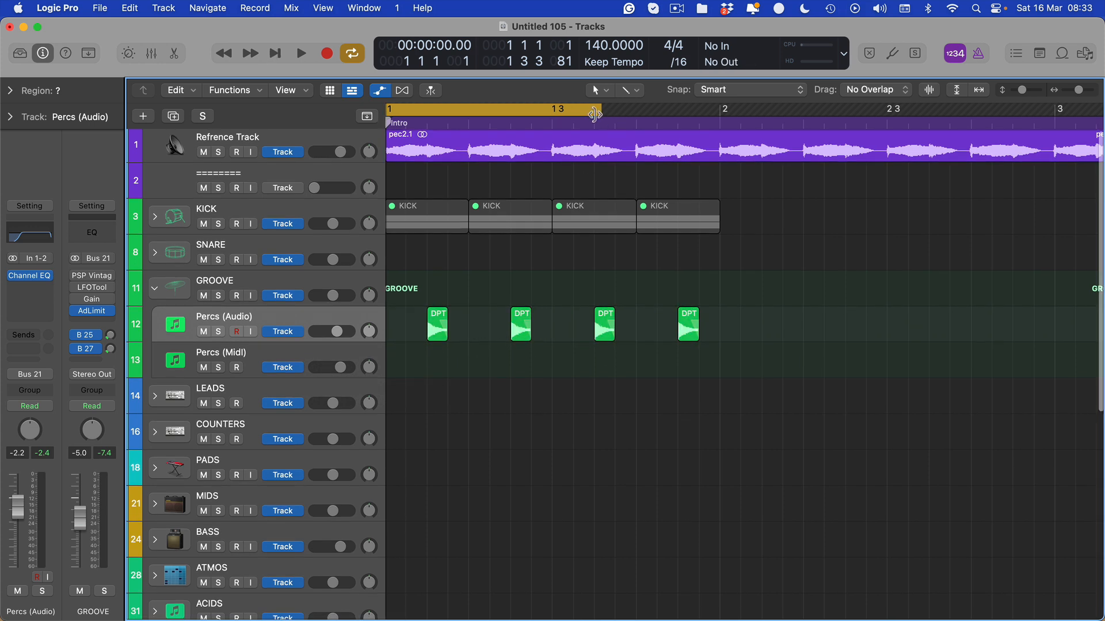
pyautogui.hscroll(-1, 604, 118)
pyautogui.moveTo(609, 114); pyautogui.dragTo(727, 114)
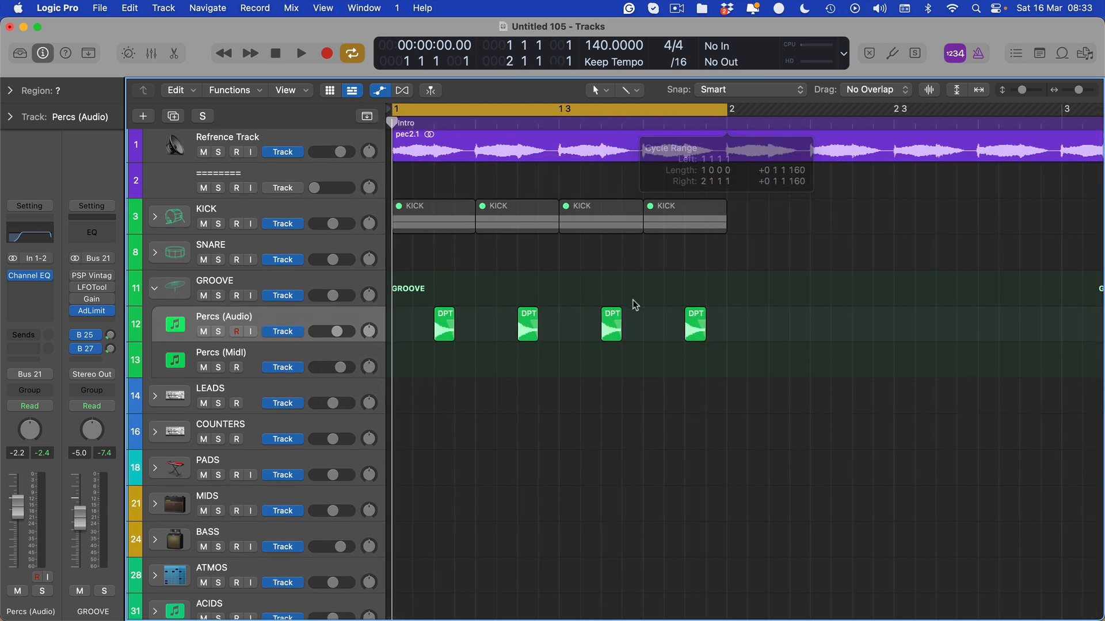
pyautogui.press('space')
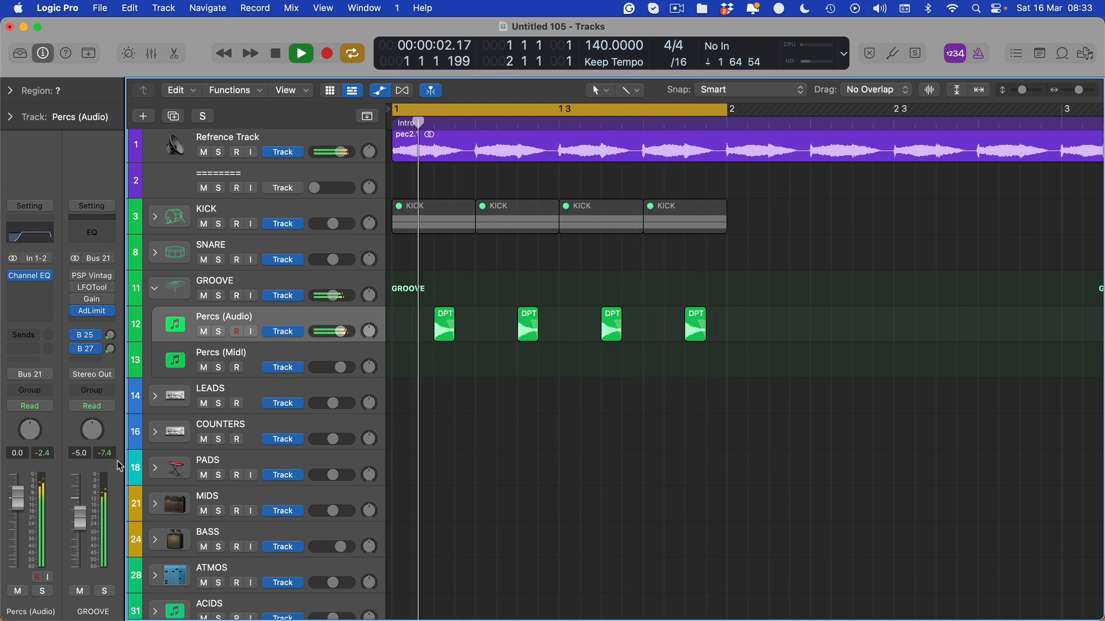
# Lengthen the four hat regions, soloing the Percs track while adjusting them.
pyautogui.moveTo(772, 306); pyautogui.dragTo(441, 347)
pyautogui.press('super+Right')
pyautogui.press('super+Right')
pyautogui.press('super+Right')
pyautogui.hotkey('ctrl', 's')
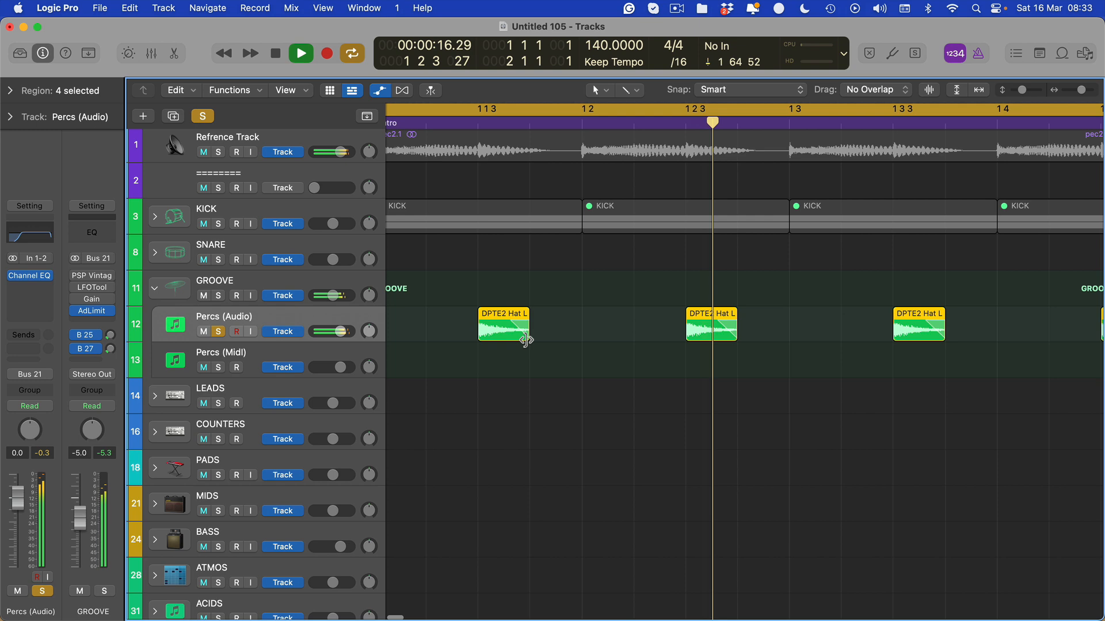
pyautogui.moveTo(523, 340); pyautogui.dragTo(587, 343)
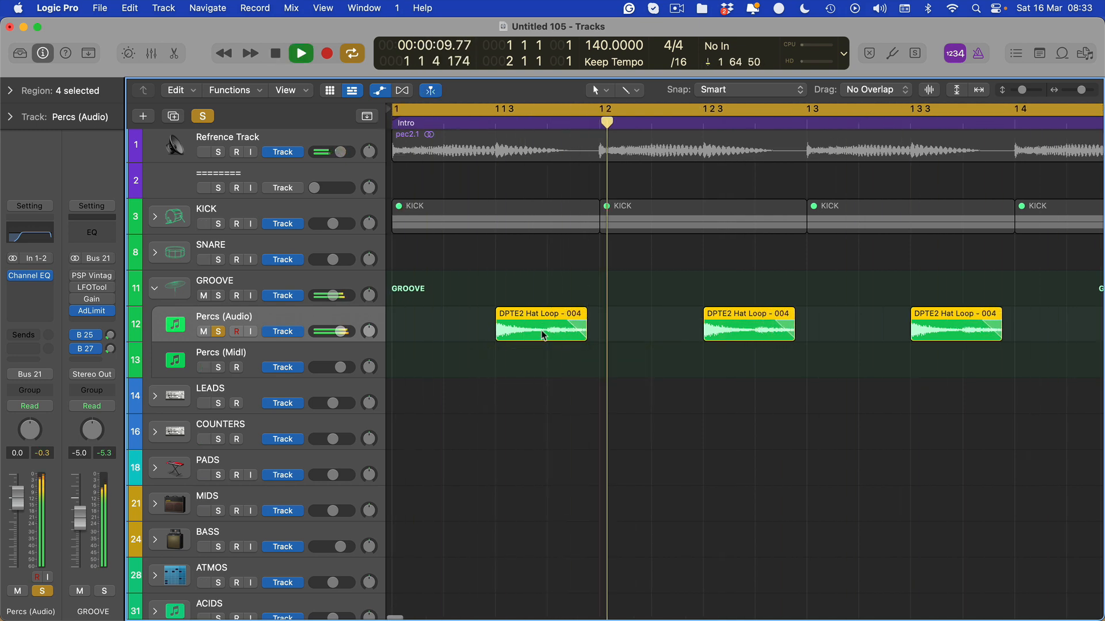
pyautogui.hotkey('ctrl', 's')
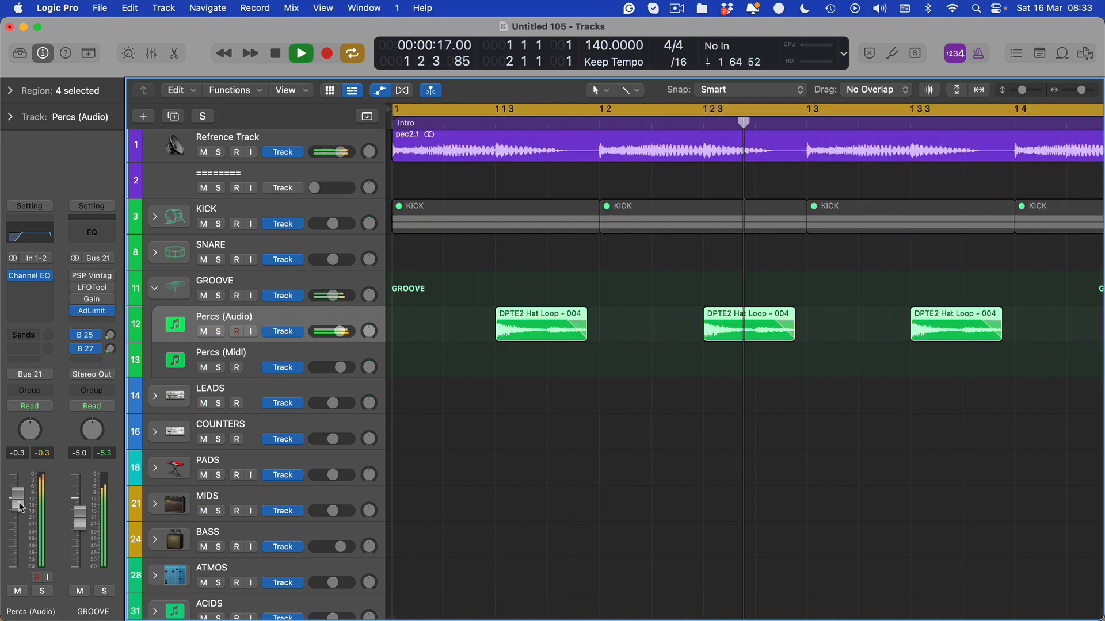
# Toggle the track's mute, stop playback, and add a duplicate Percs (Audio) track below.
pyautogui.click(18, 591)
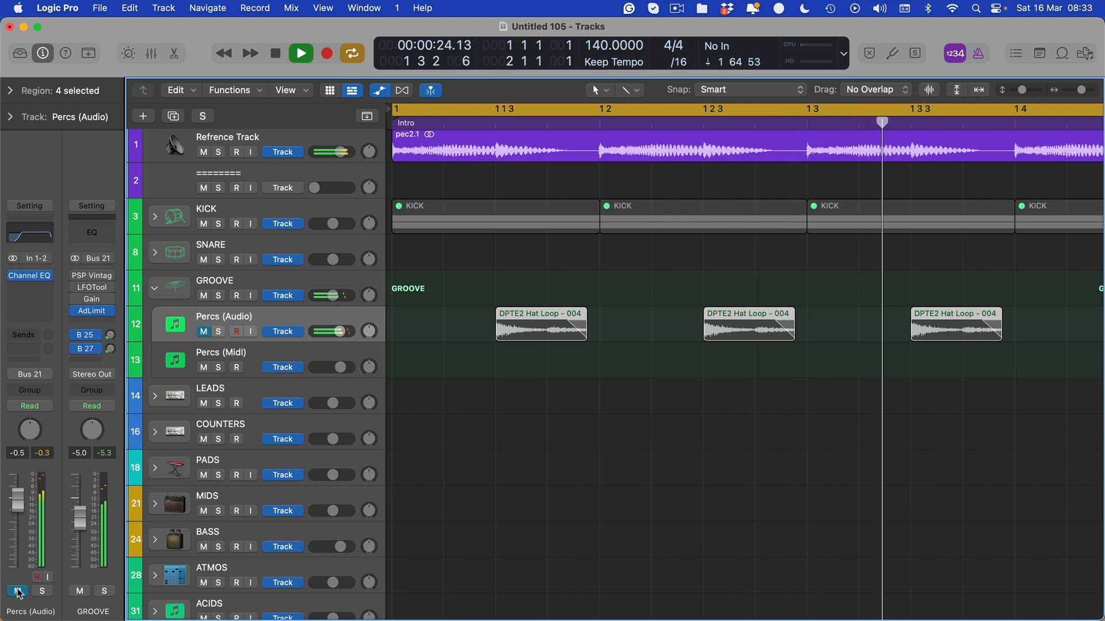
pyautogui.click(18, 591)
pyautogui.scroll(-5, 558, 462)
pyautogui.scroll(-4, 547, 456)
pyautogui.press('space')
pyautogui.press('super+d')
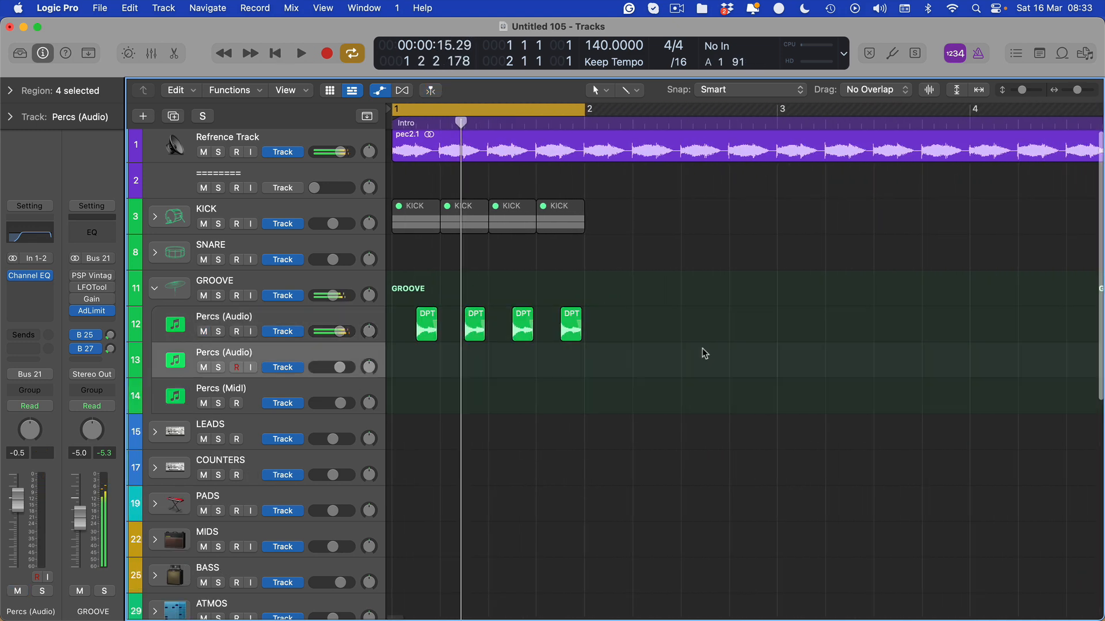
# Mute the four original hat regions and audition Hat Loops 007 to 009 for the new track.
pyautogui.moveTo(622, 323); pyautogui.dragTo(408, 345)
pyautogui.hotkey('ctrl', 'm')
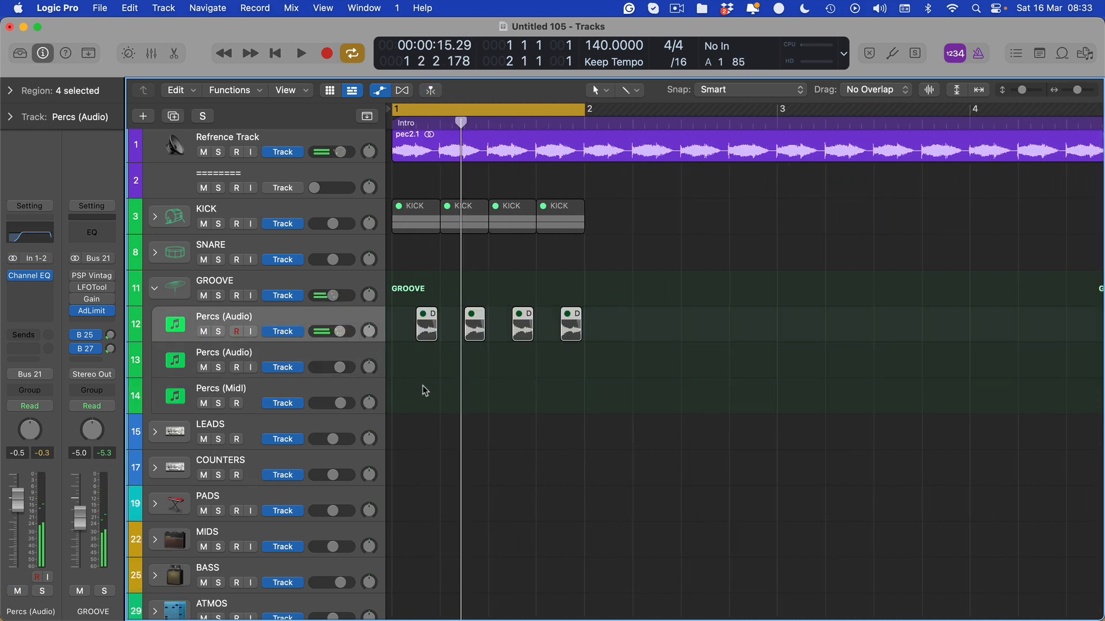
pyautogui.click(307, 353)
pyautogui.press('f')
pyautogui.click(919, 326)
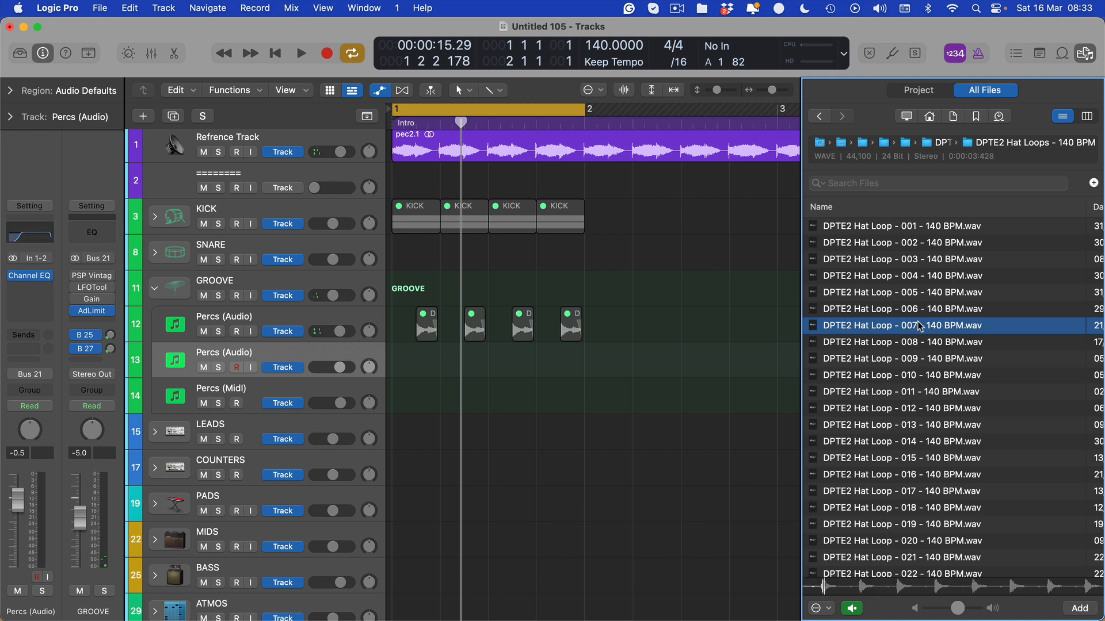
pyautogui.press('Down')
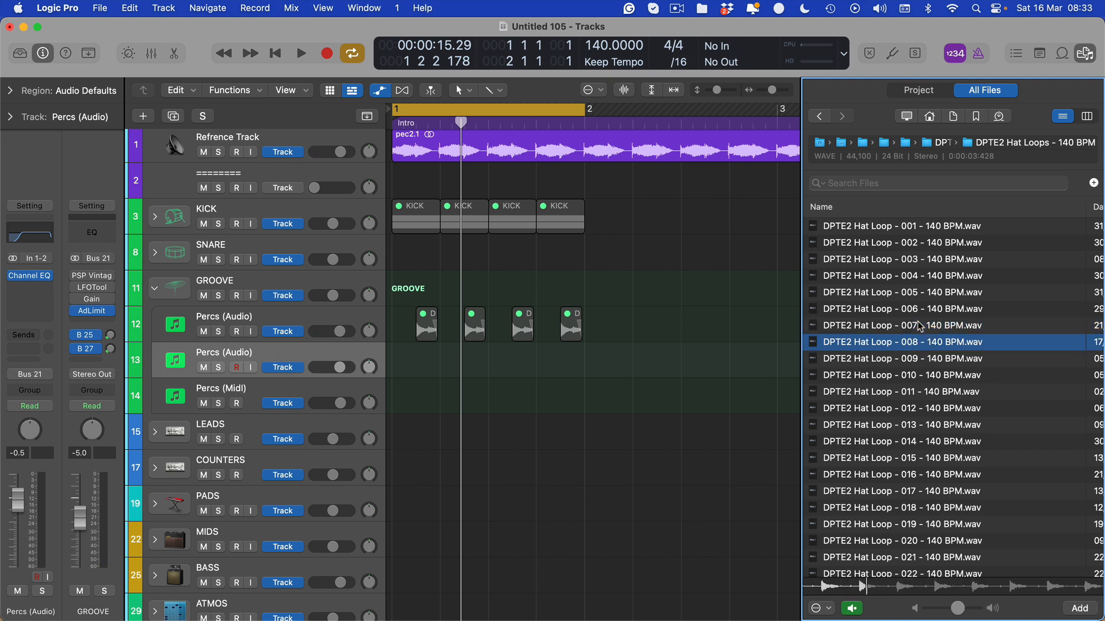
pyautogui.press('Down')
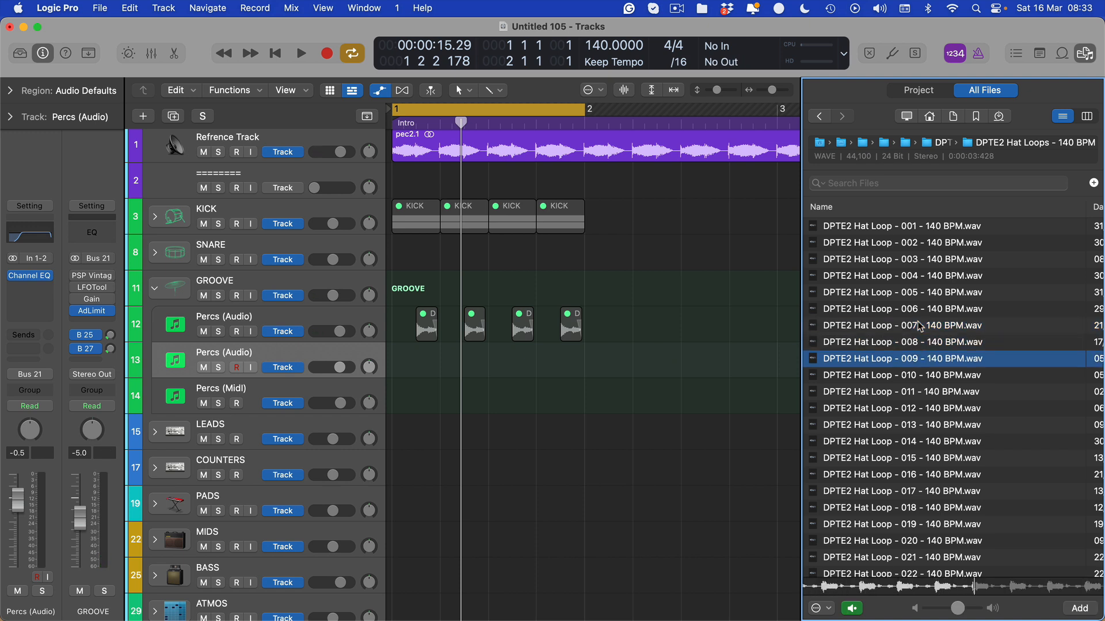
pyautogui.click(792, 361)
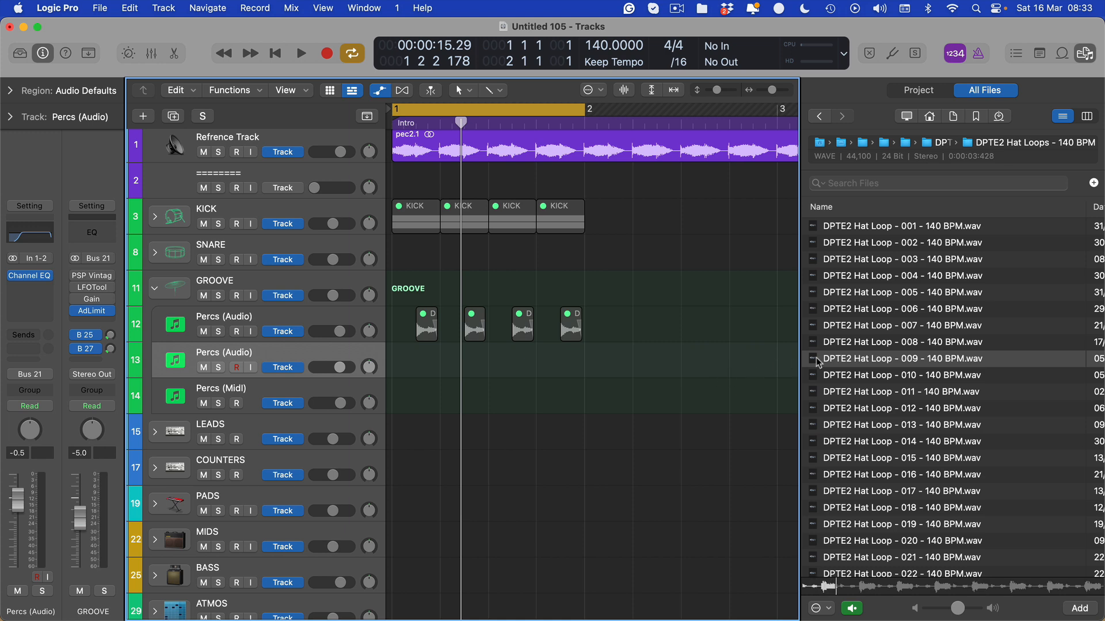
pyautogui.press('space')
# Place DPTE2 Hat Loop - 009 at bar 1 on the new Percs (Audio) track.
pyautogui.moveTo(844, 362); pyautogui.dragTo(420, 368)
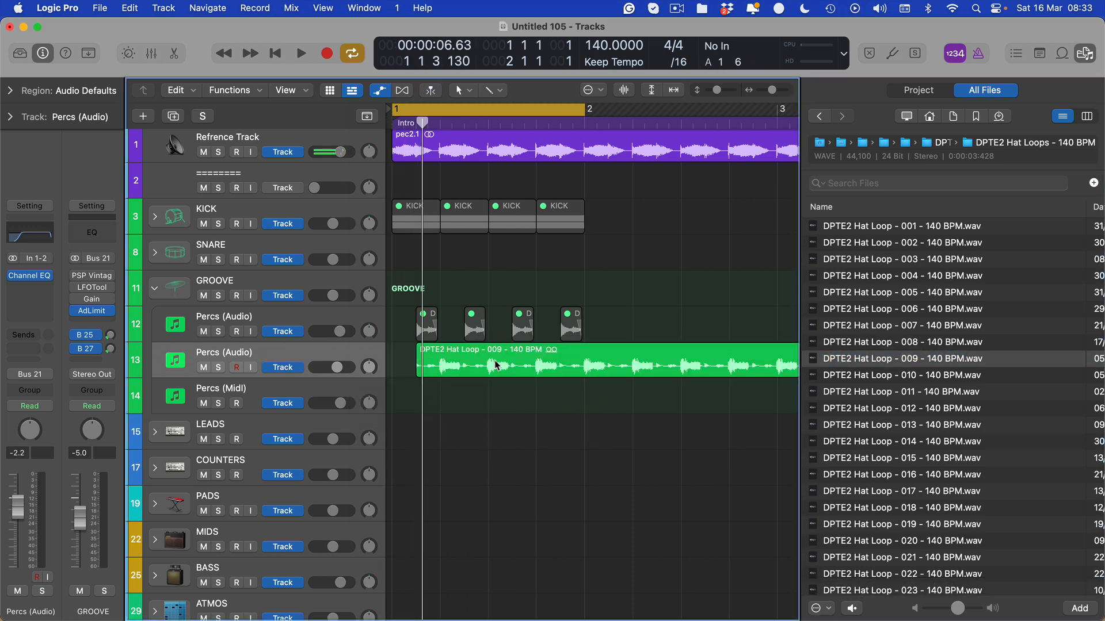
pyautogui.moveTo(496, 364); pyautogui.dragTo(448, 366)
pyautogui.scroll(5, 422, 396)
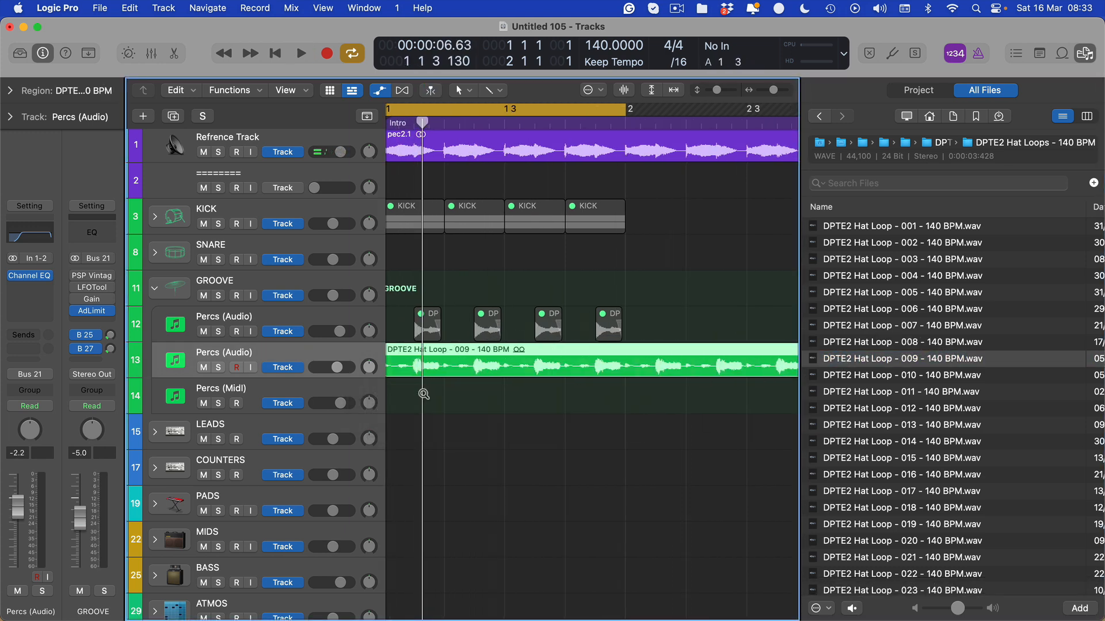
pyautogui.press('5')
pyautogui.click(535, 369)
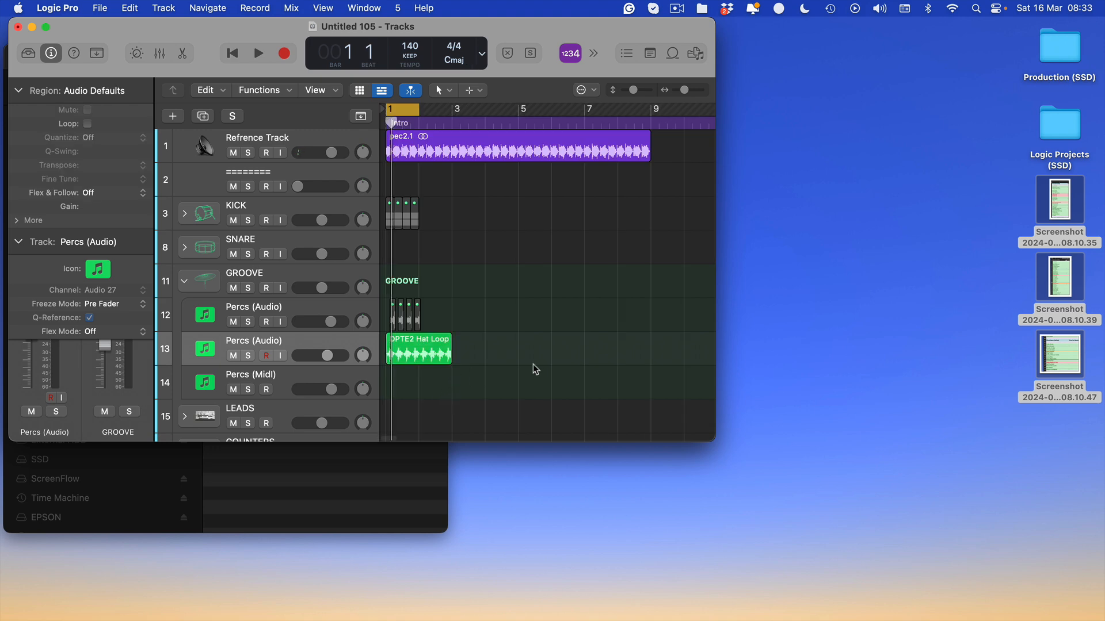
pyautogui.press('1')
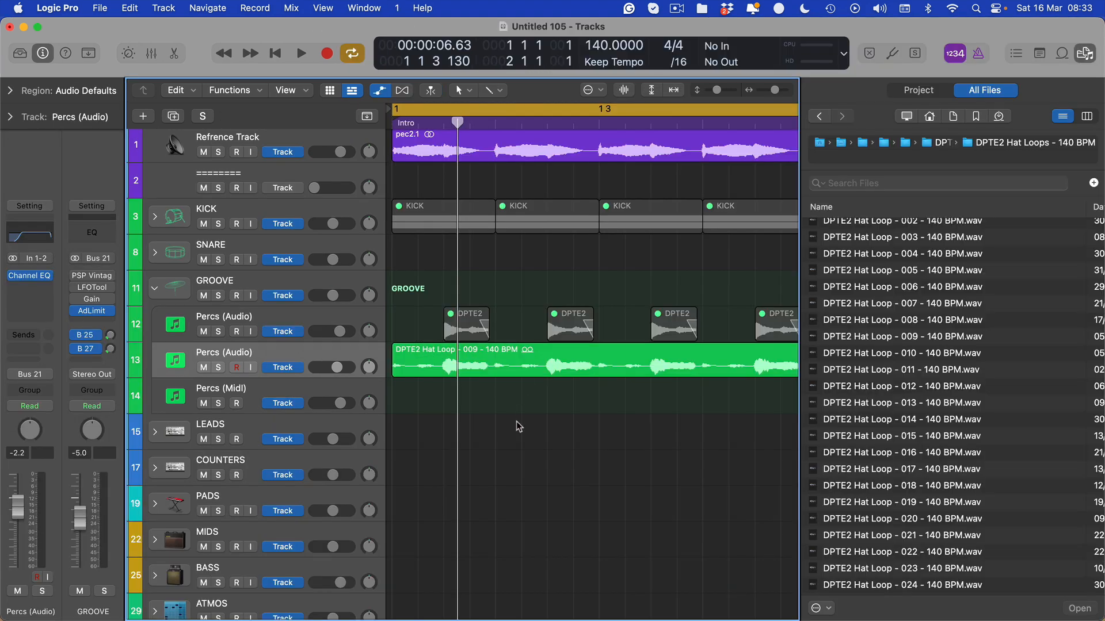
pyautogui.press('f')
# Marquee-select the first hit of the Hat Loop 009 region.
pyautogui.press('t')
pyautogui.press('r')
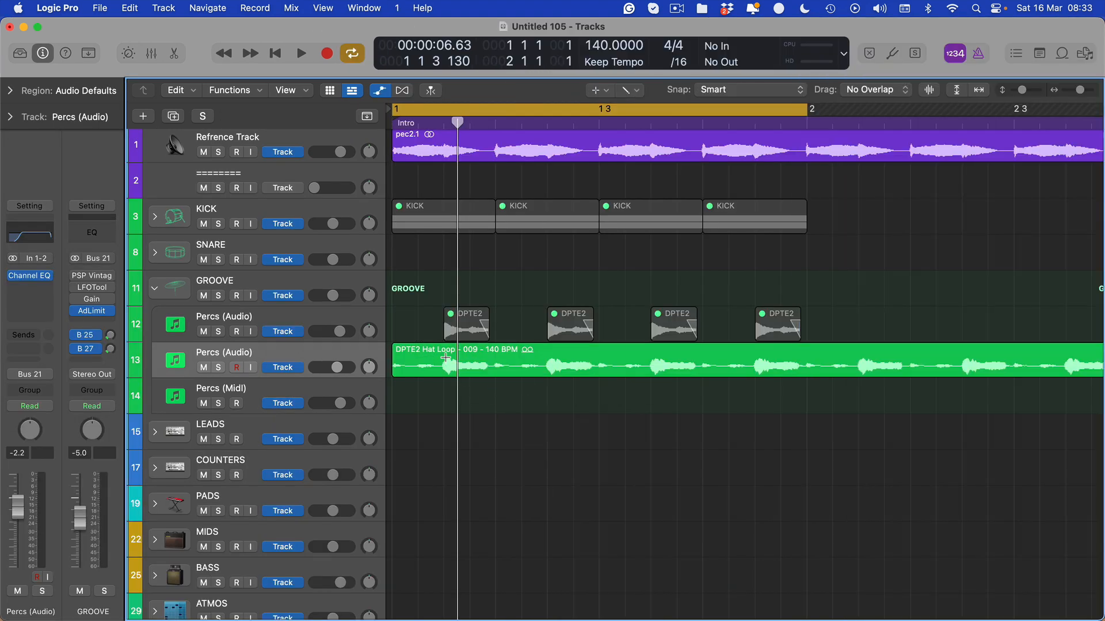
pyautogui.moveTo(444, 365); pyautogui.dragTo(500, 369)
pyautogui.press('t')
pyautogui.press('t')
pyautogui.click(422, 370)
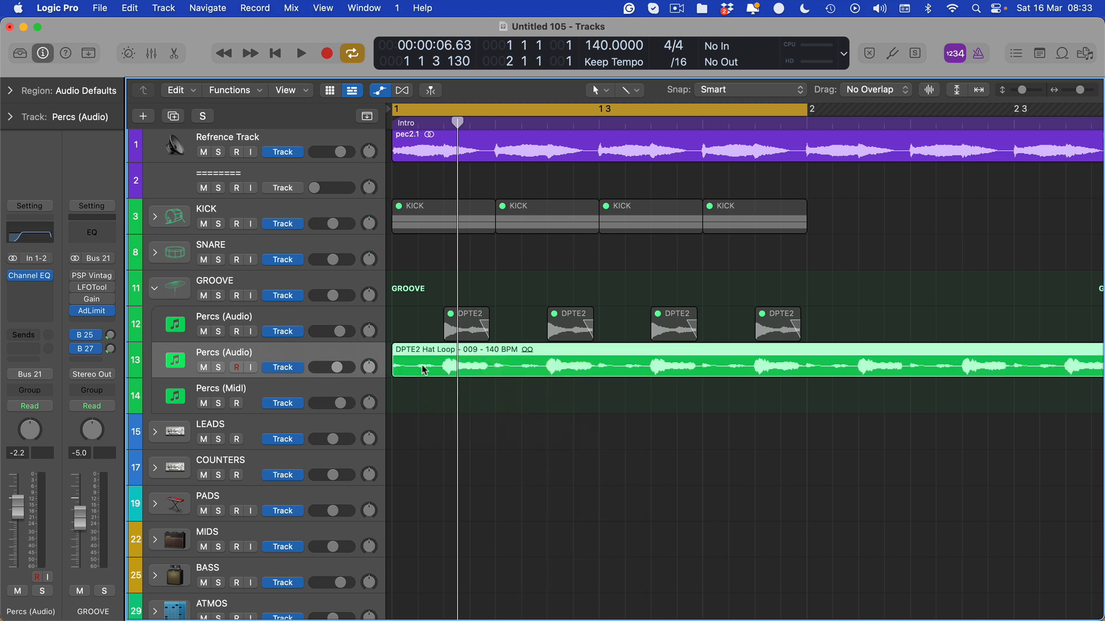
pyautogui.press('t')
pyautogui.press('r')
pyautogui.moveTo(446, 353); pyautogui.dragTo(496, 369)
# Split around the hit and delete the loop parts before and after it.
pyautogui.press('t')
pyautogui.press('t')
pyautogui.click(469, 366)
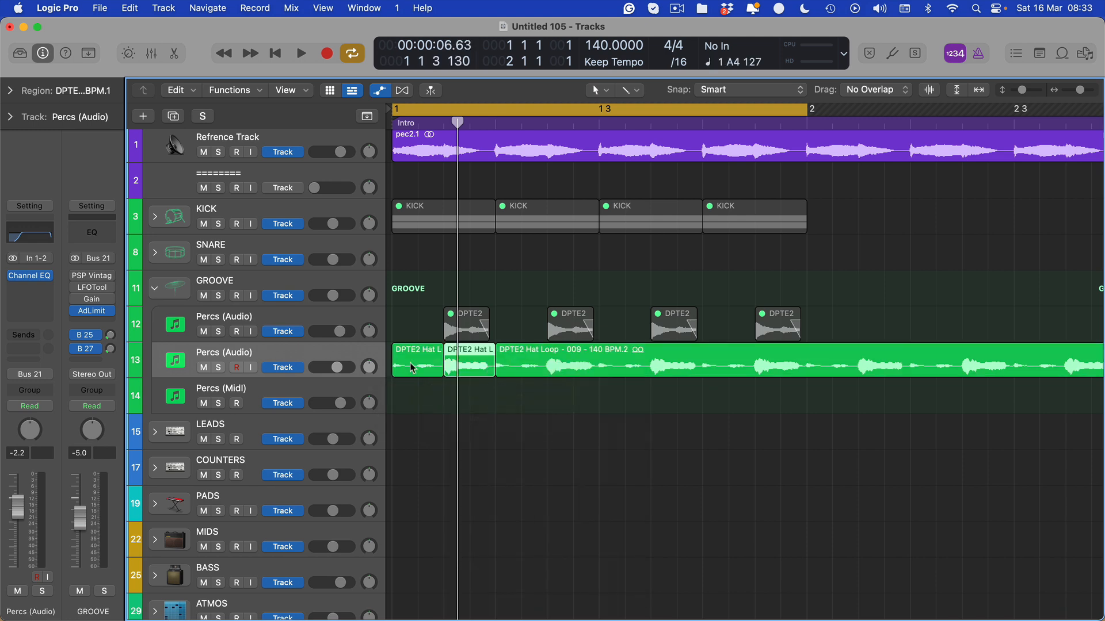
pyautogui.click(412, 367)
pyautogui.press('Delete')
pyautogui.click(557, 364)
pyautogui.press('Delete')
pyautogui.click(486, 348)
pyautogui.press('t')
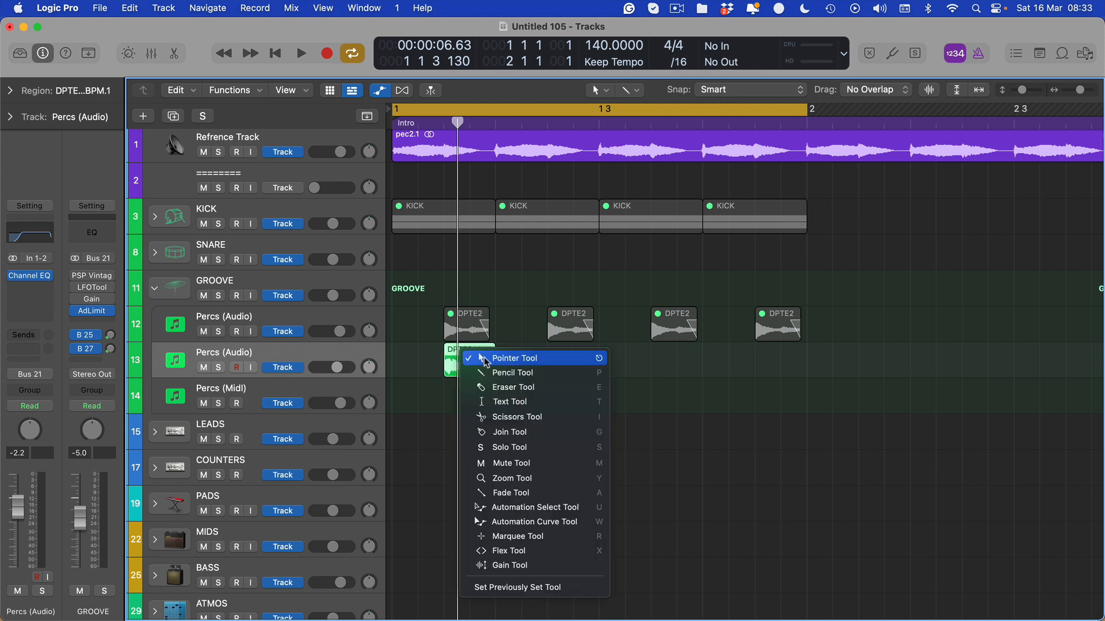
# Repeat the single Hat Loop 009 hit along bar 1 and play the pattern.
pyautogui.press('r')
pyautogui.moveTo(496, 350); pyautogui.dragTo(392, 371)
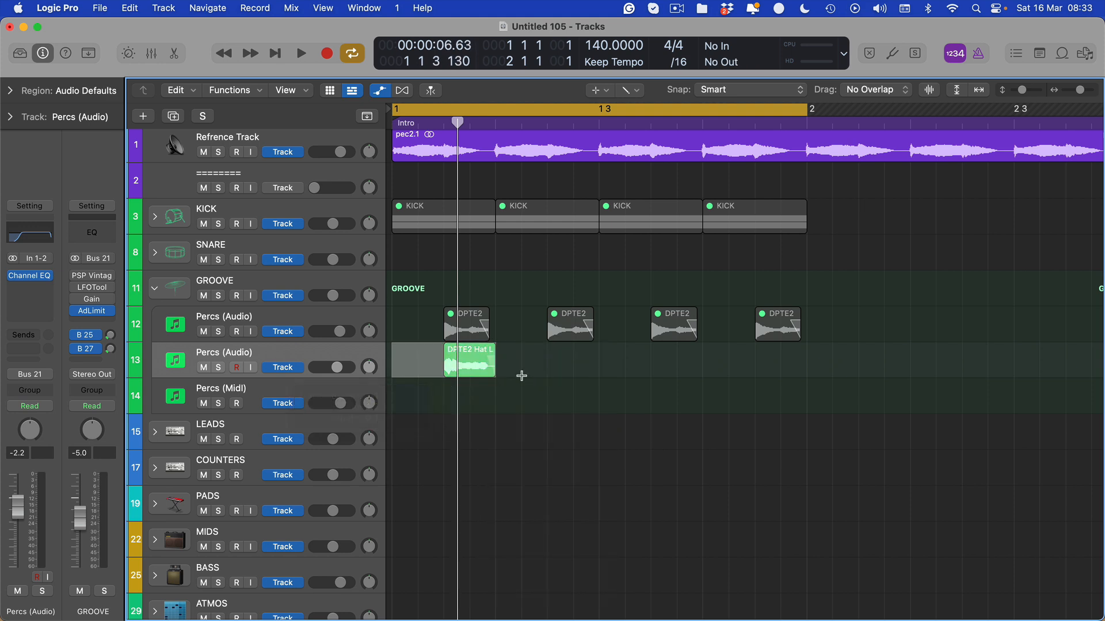
pyautogui.press('super+r')
pyautogui.press('super+r')
pyautogui.press('super+r')
pyautogui.press('space')
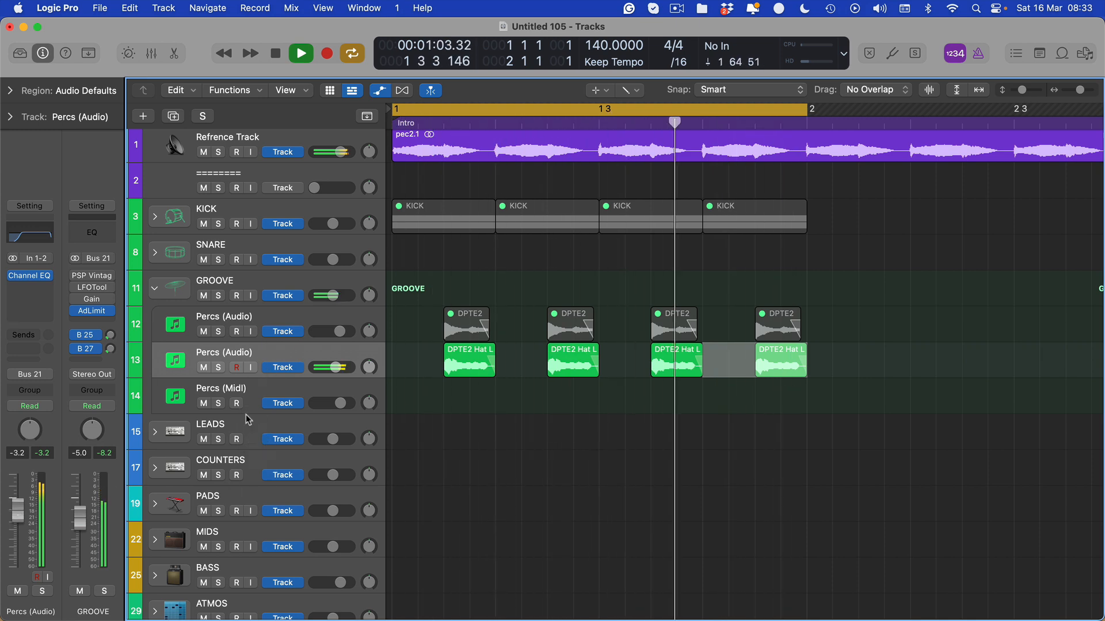
# Turn solo off, mute the second Percs (Audio) track, and bring up an empty insert's plug-in list.
pyautogui.press('s')
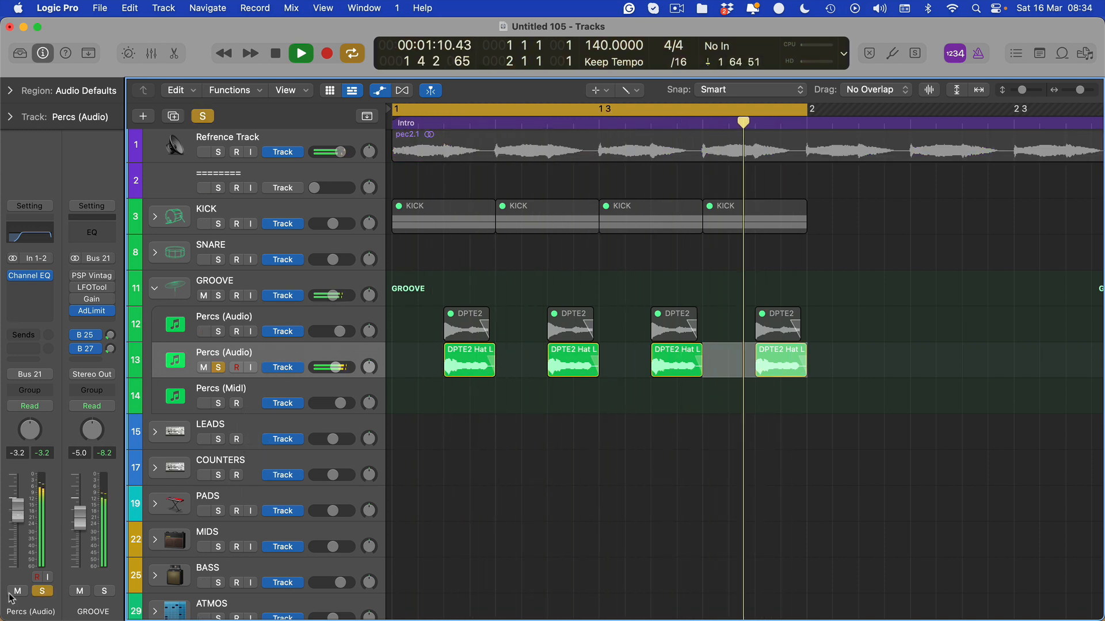
pyautogui.click(42, 591)
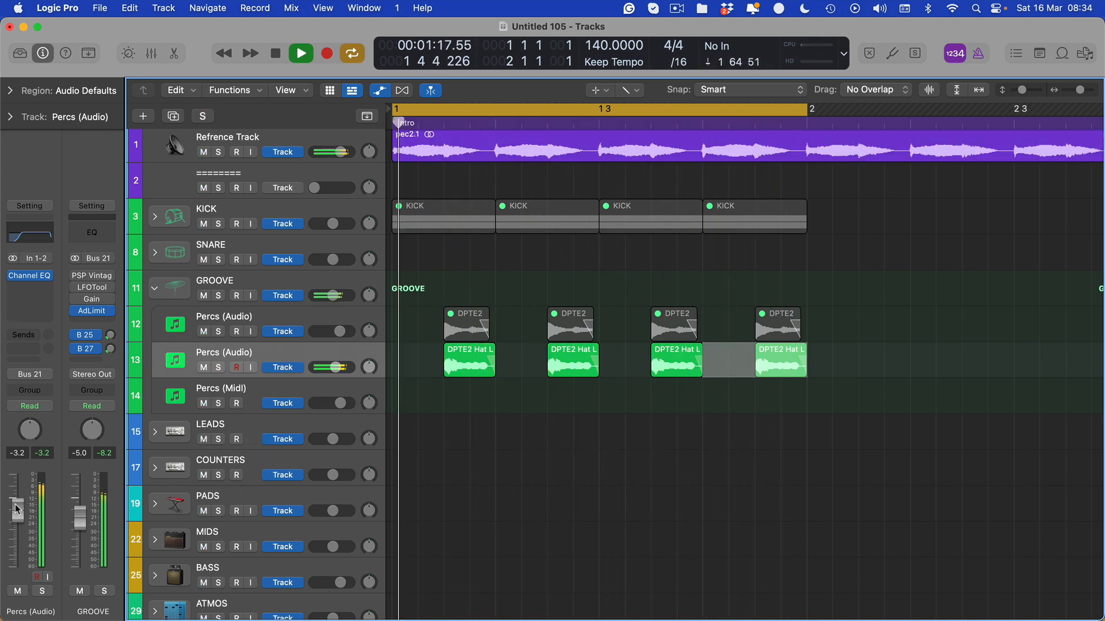
pyautogui.click(18, 591)
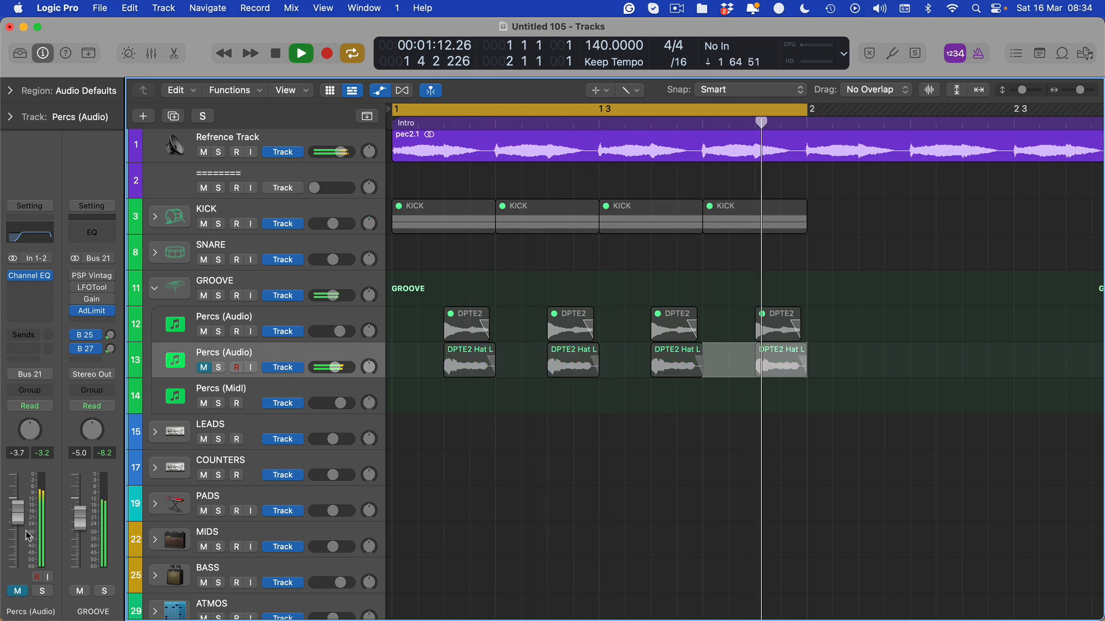
pyautogui.click(30, 298)
# Insert Stereo Spread and then Renaissance Axx on the new Percs track.
pyautogui.moveTo(79, 535)
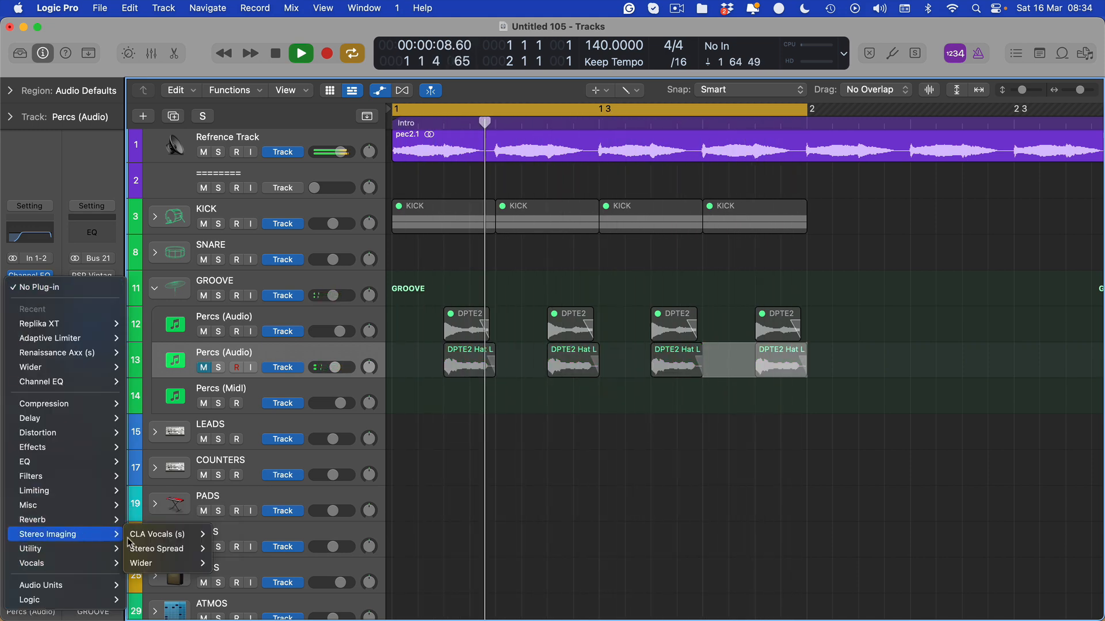
pyautogui.click(148, 563)
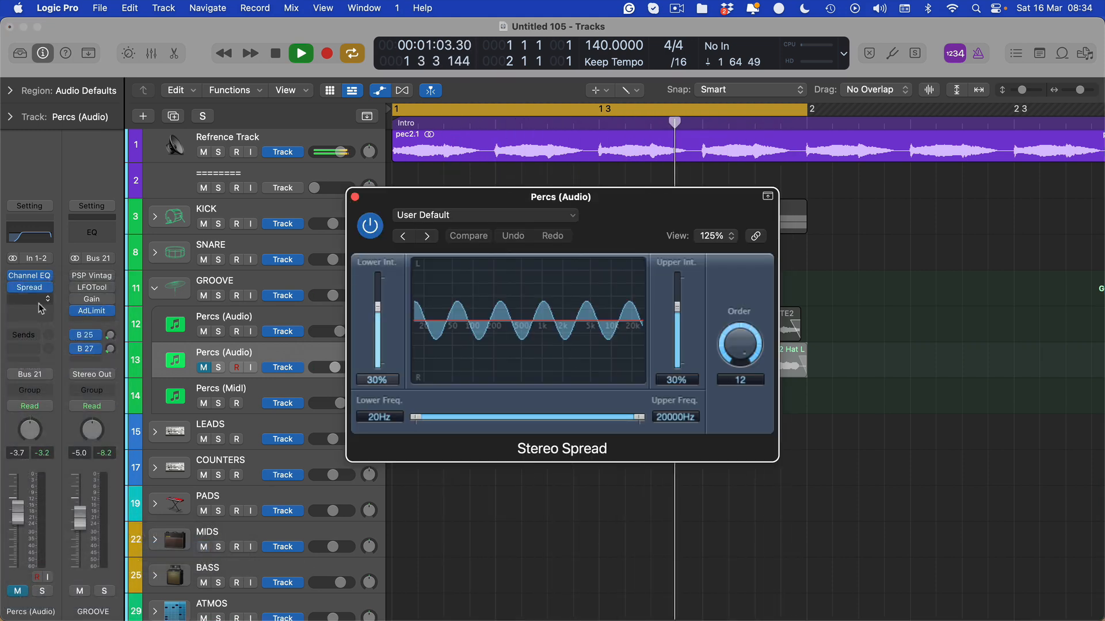
pyautogui.click(30, 299)
pyautogui.moveTo(51, 376)
pyautogui.click(147, 378)
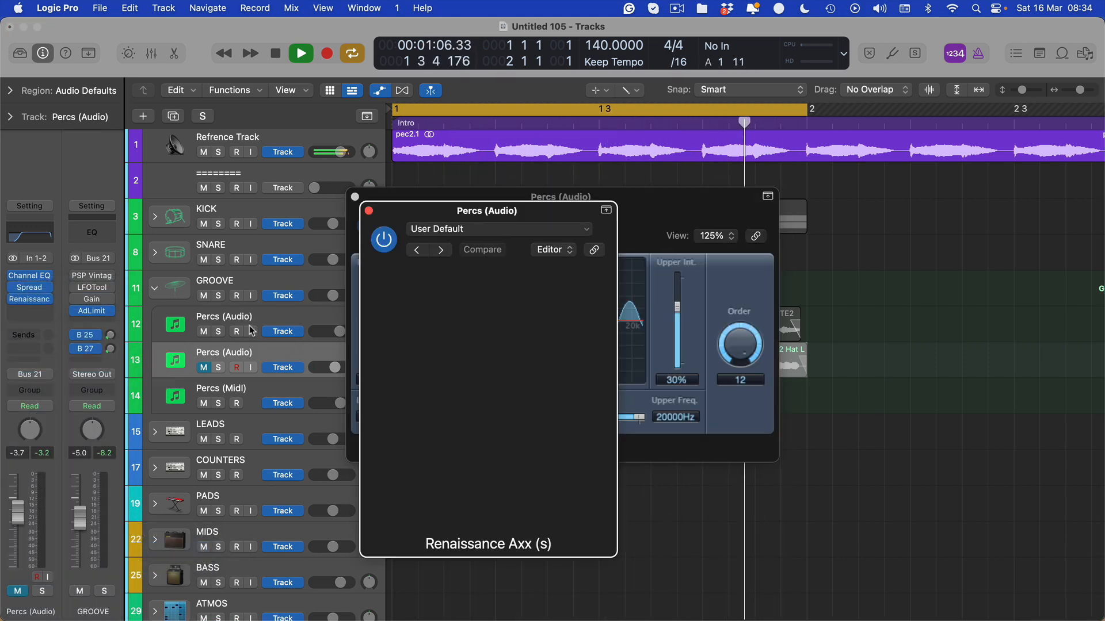
# Lower the Renaissance Axx threshold and set the track fader to -5.0 dB.
pyautogui.moveTo(399, 352); pyautogui.dragTo(400, 357)
pyautogui.click(344, 380)
pyautogui.click(711, 231)
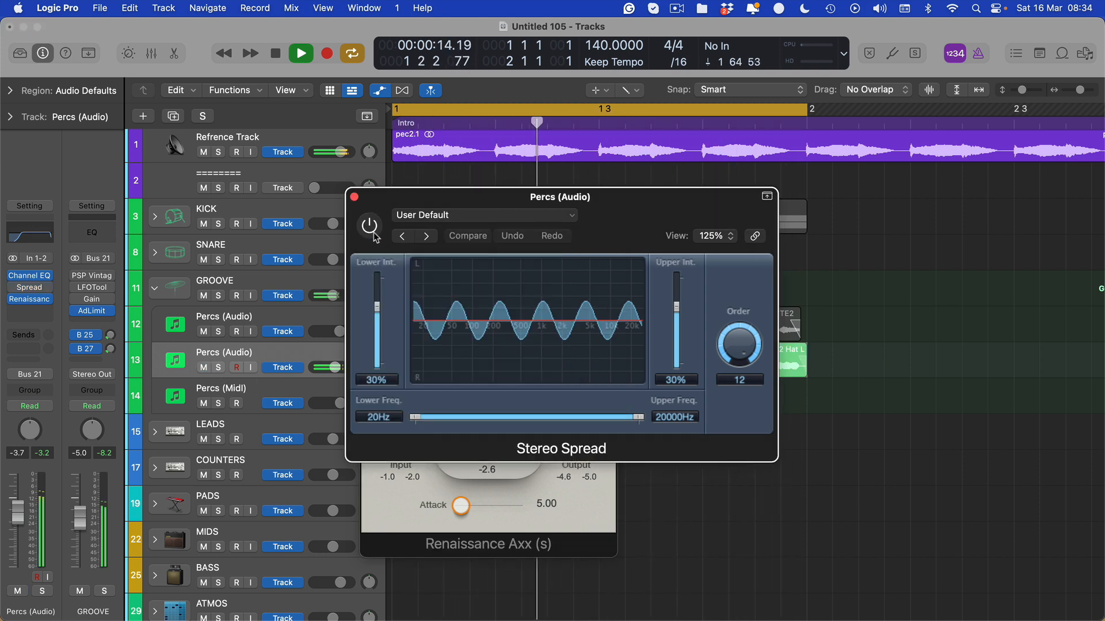
pyautogui.moveTo(18, 512); pyautogui.dragTo(17, 516)
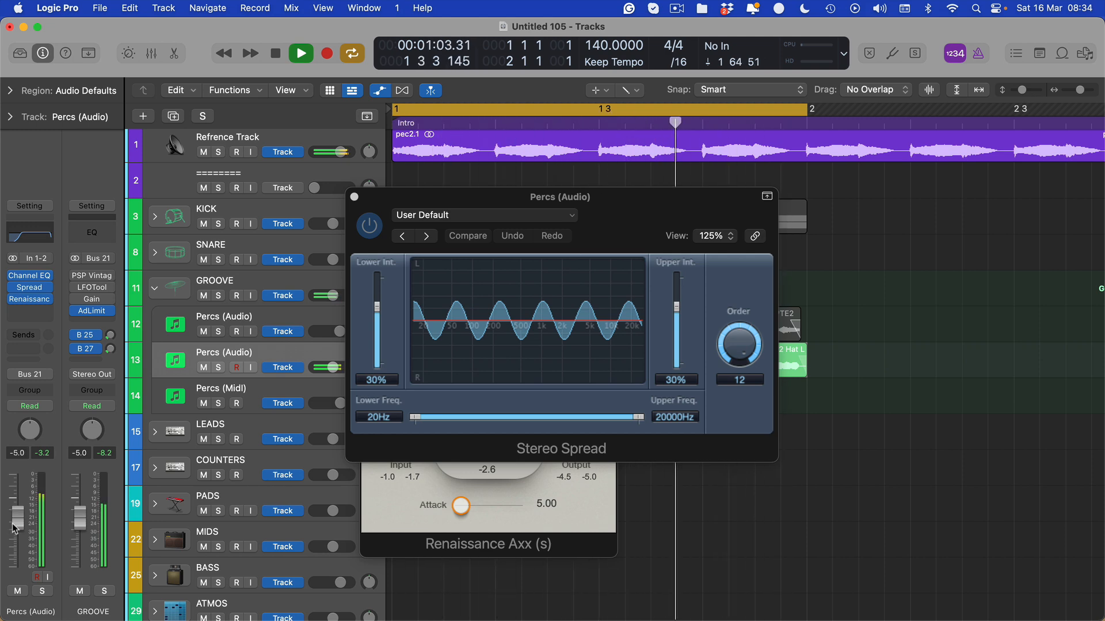
# Close the plug-in windows, stop playback, and select the four new hi-hat regions.
pyautogui.press('v')
pyautogui.press('space')
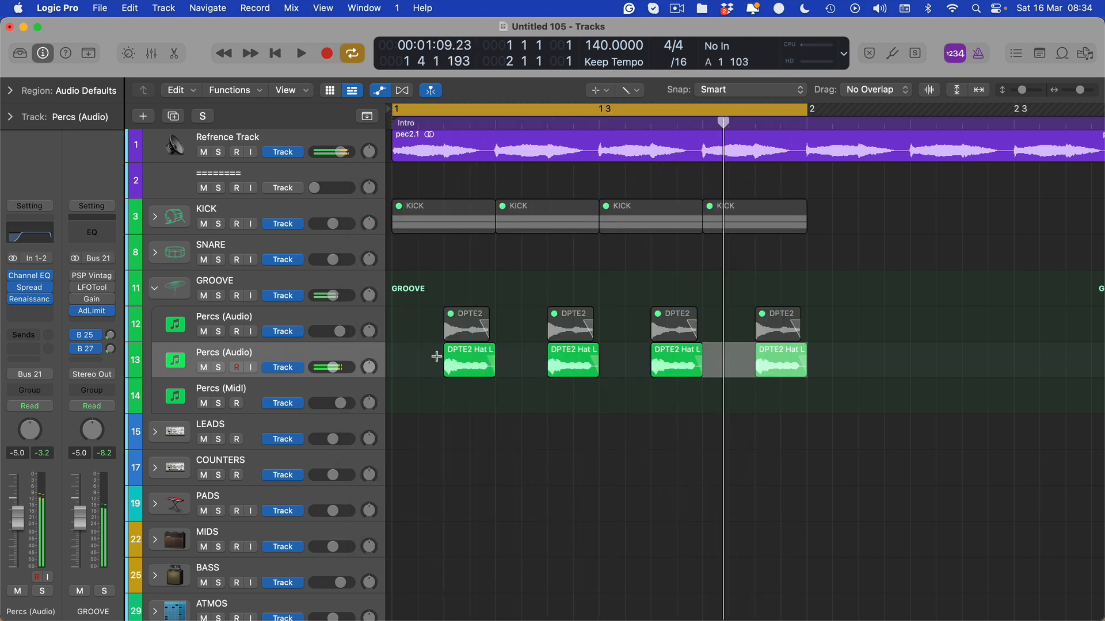
pyautogui.click(476, 394)
pyautogui.press('t')
pyautogui.press('t')
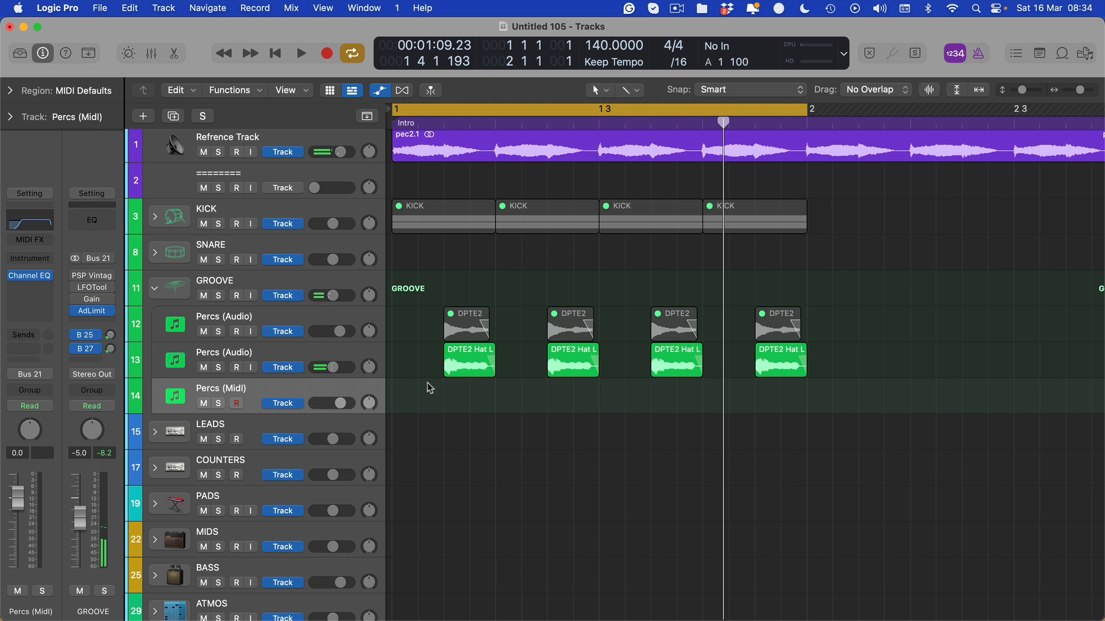
pyautogui.click(455, 363)
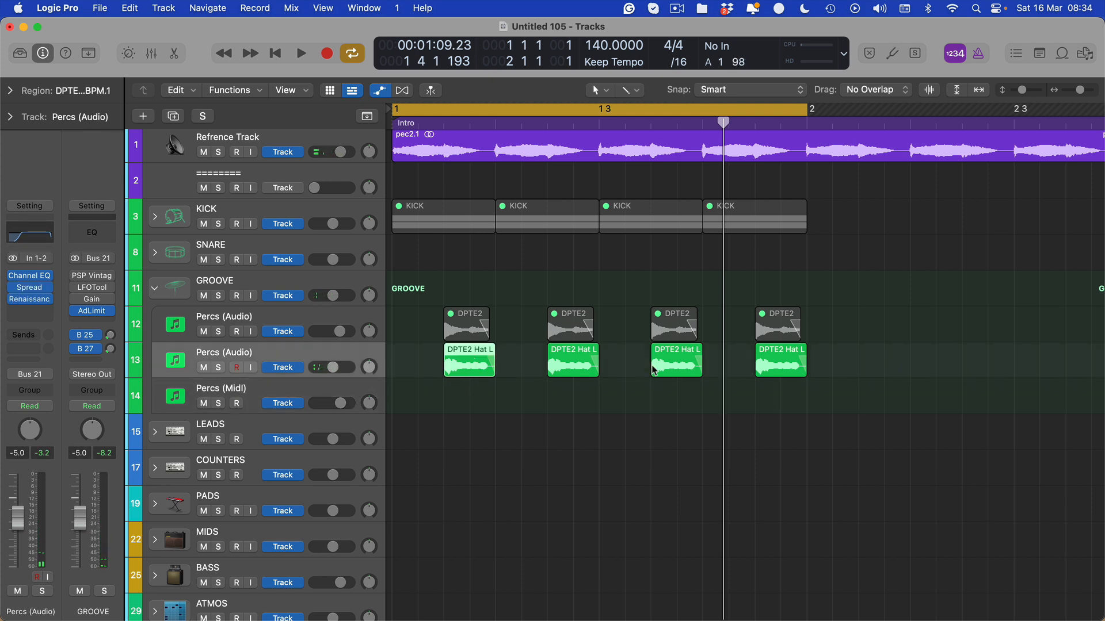
pyautogui.moveTo(906, 357); pyautogui.dragTo(384, 373)
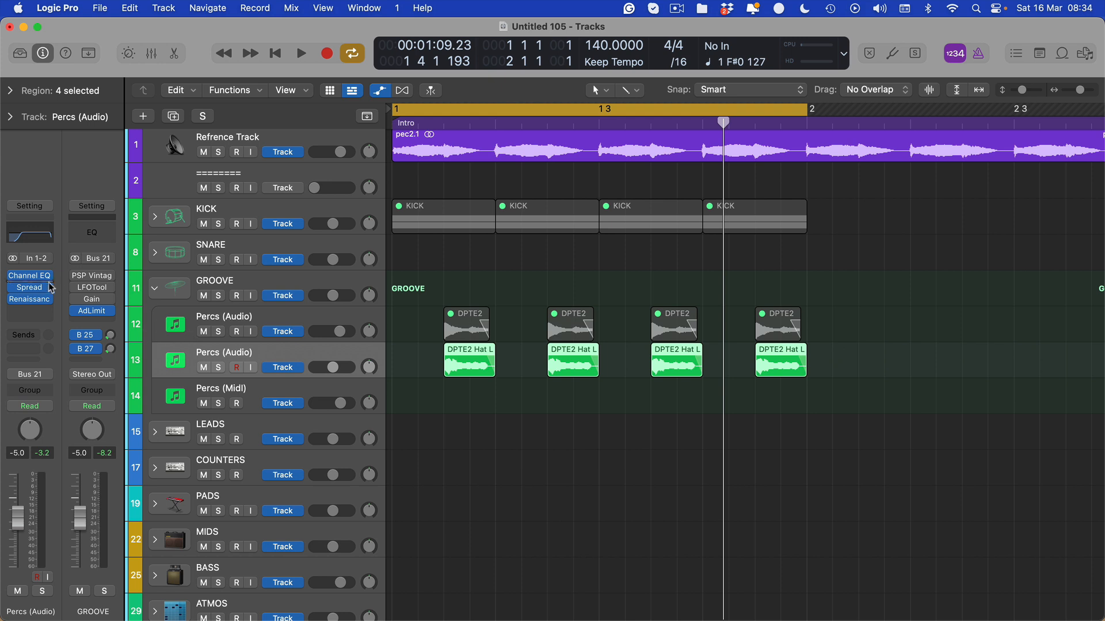
# Review Percs (Audio) Stereo Spread at 30% intensity and order 12, then close it and rewind.
pyautogui.click(35, 288)
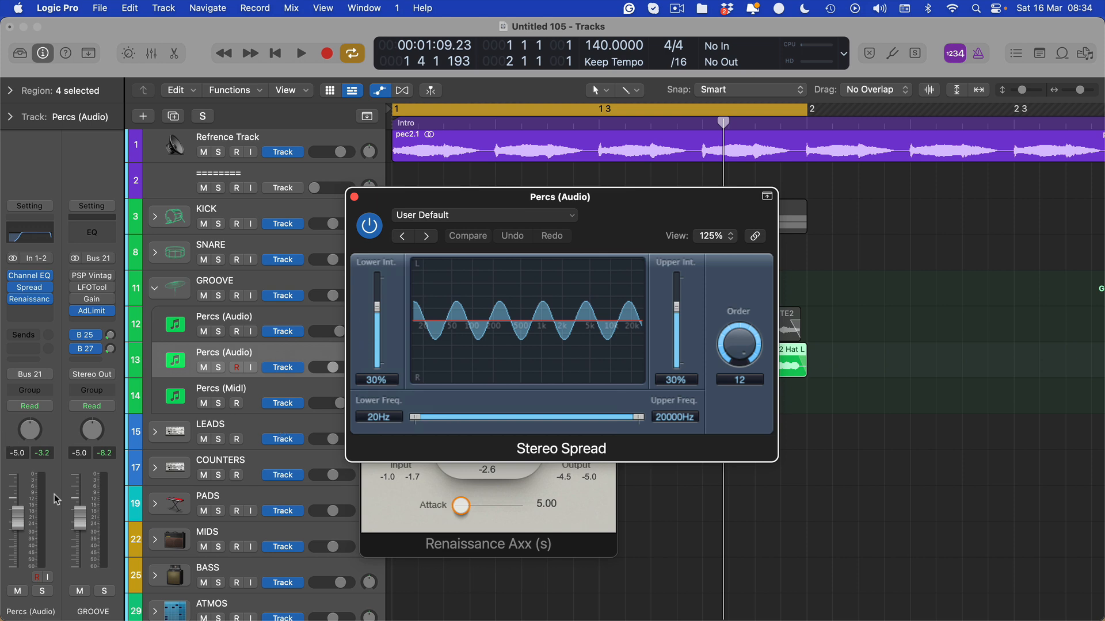
pyautogui.moveTo(420, 197); pyautogui.dragTo(449, 218)
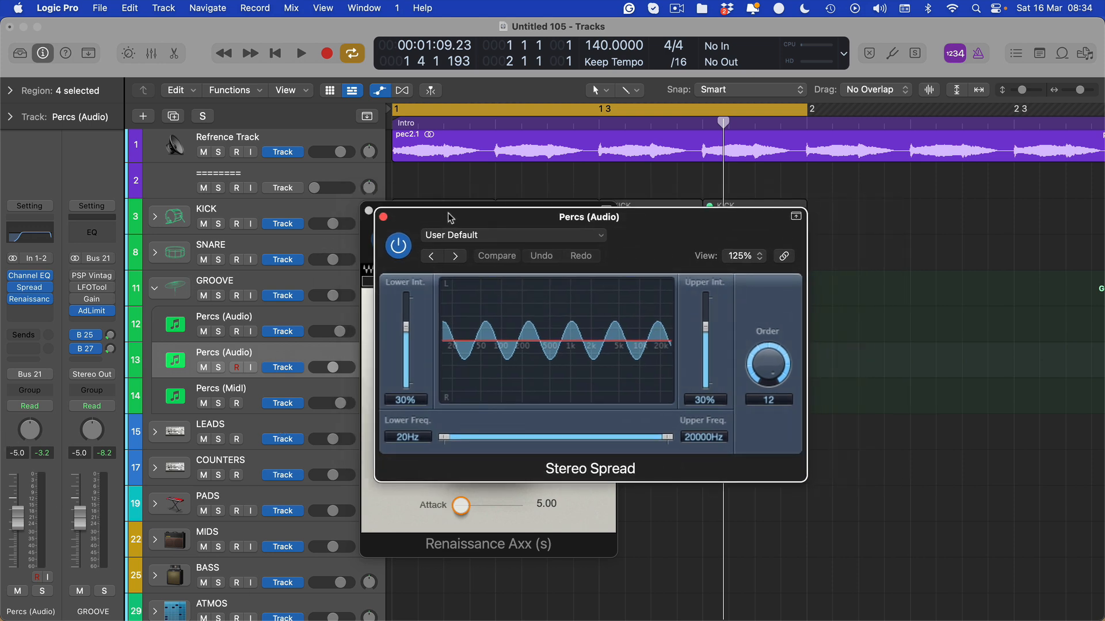
pyautogui.press('v')
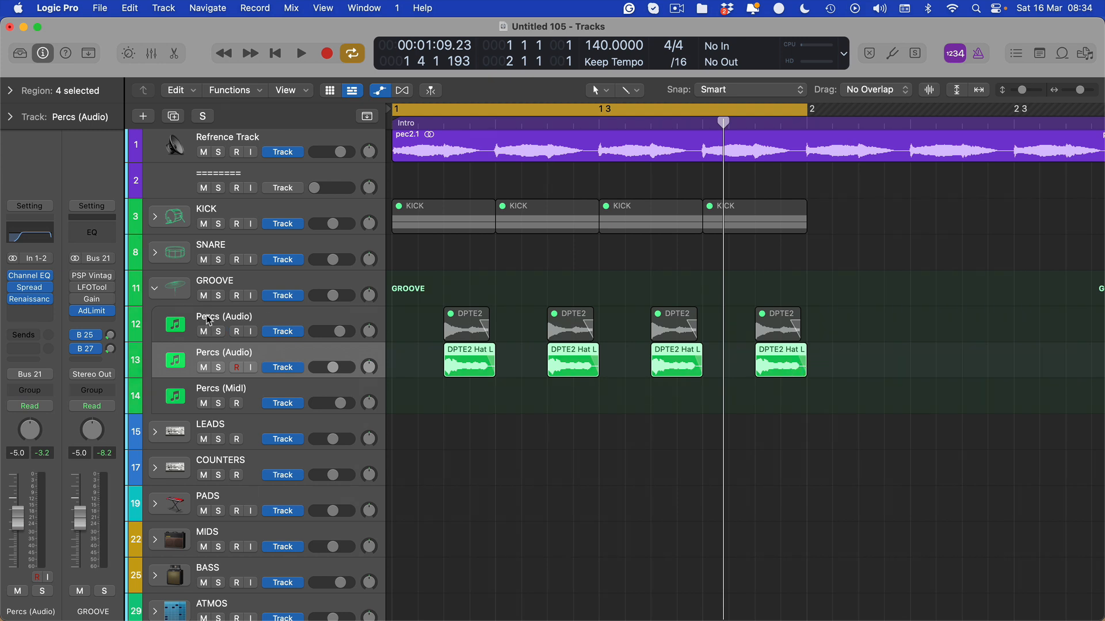
pyautogui.press('Return')
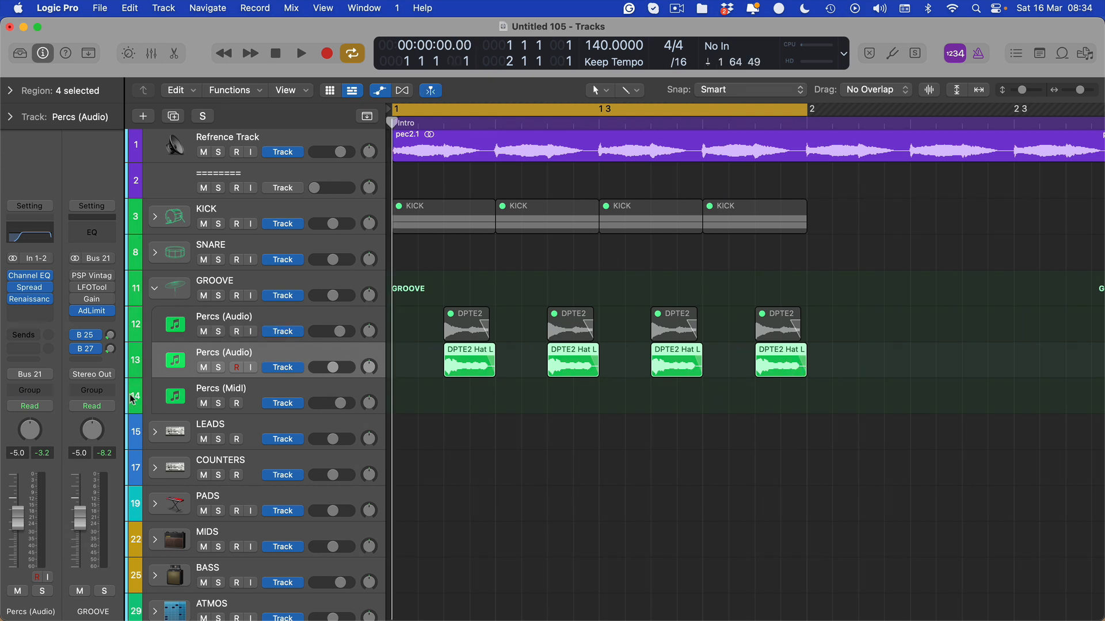
# Open Renaissance Axx on Percs (Audio), showing threshold -4.0, gain -5.0 and attack 5.00.
pyautogui.click(34, 298)
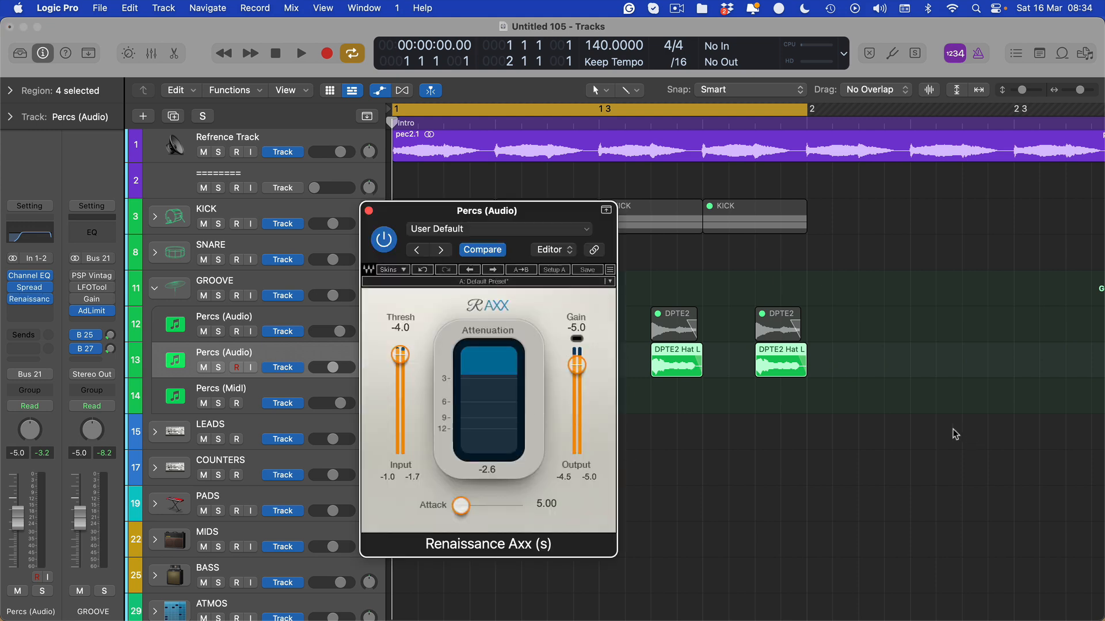
pyautogui.press('super+Down')
pyautogui.press('super+Down')
pyautogui.scroll(1, 713, 429)
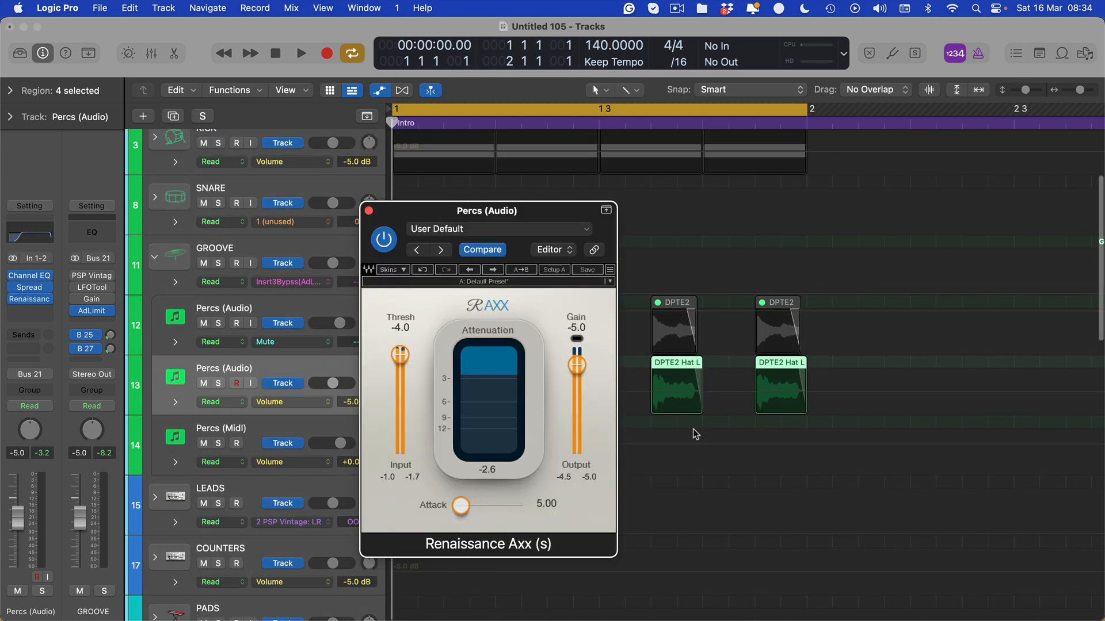
pyautogui.press('a')
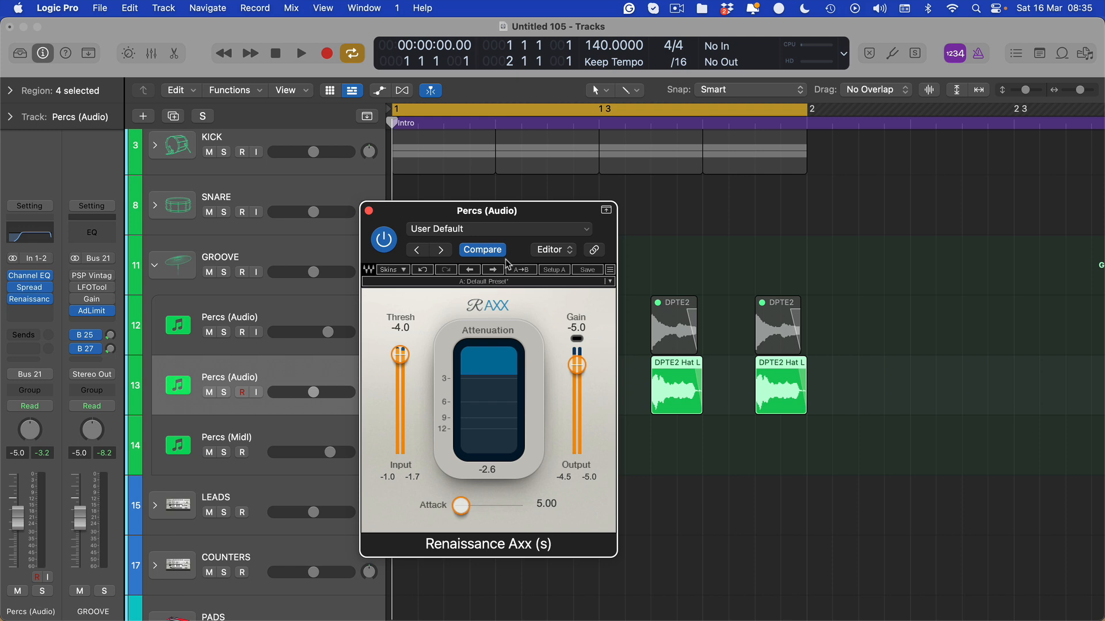
pyautogui.moveTo(460, 211); pyautogui.dragTo(542, 197)
pyautogui.moveTo(33, 305)
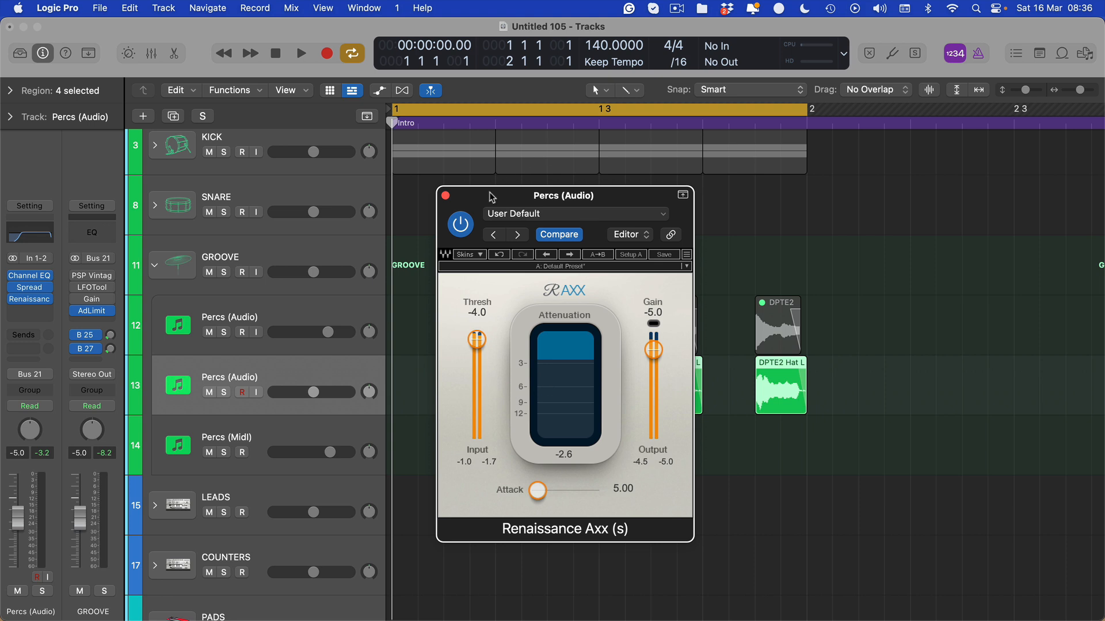
# Audition the hi-hats, then lower the Renaissance Axx threshold to -5.0.
pyautogui.moveTo(492, 196)
pyautogui.mouseDown()
pyautogui.moveTo(468, 179)
pyautogui.moveTo(489, 199)
pyautogui.mouseUp()
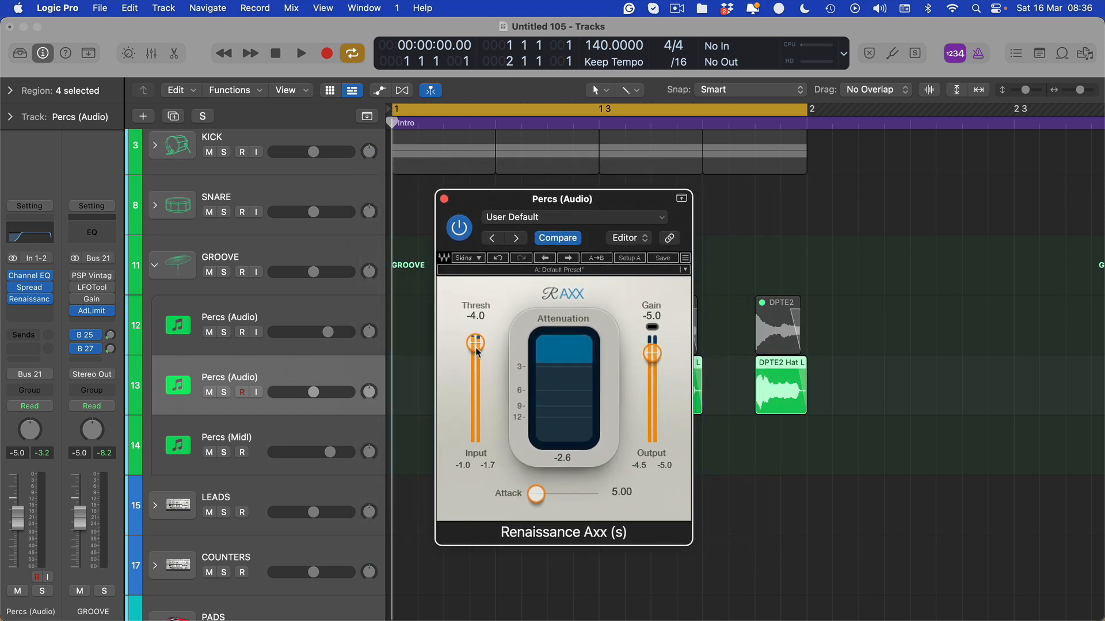
pyautogui.press('v')
pyautogui.press('space')
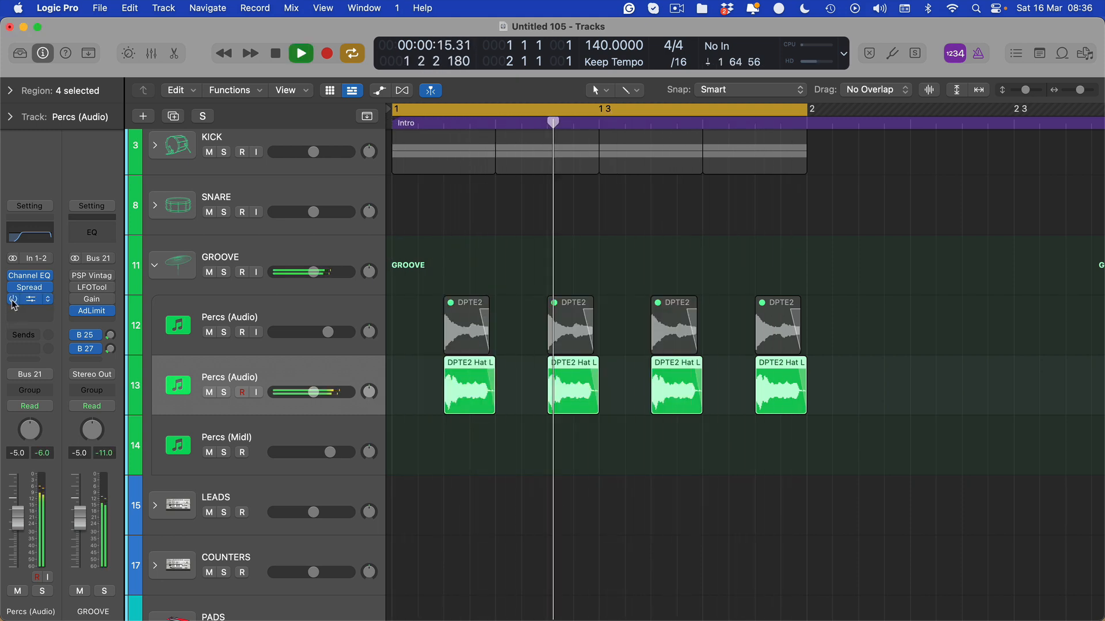
pyautogui.press('space')
pyautogui.press('v')
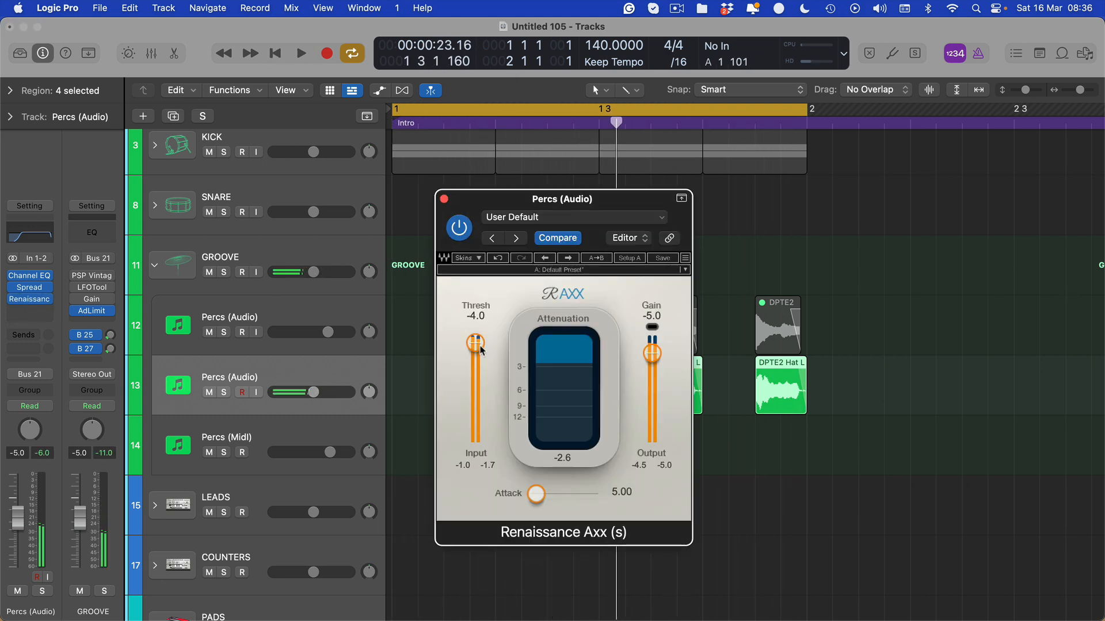
pyautogui.moveTo(475, 343); pyautogui.dragTo(479, 352)
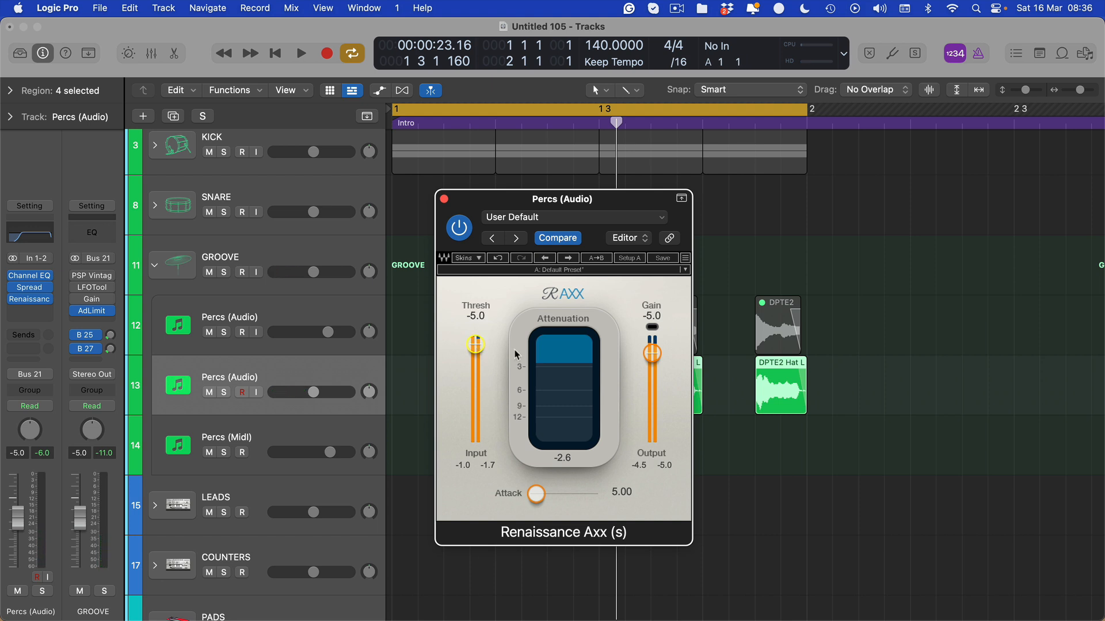
# Shrink the track heights, deselect the Percs regions, close the compressor, and rewind to the start.
pyautogui.moveTo(521, 197); pyautogui.dragTo(466, 172)
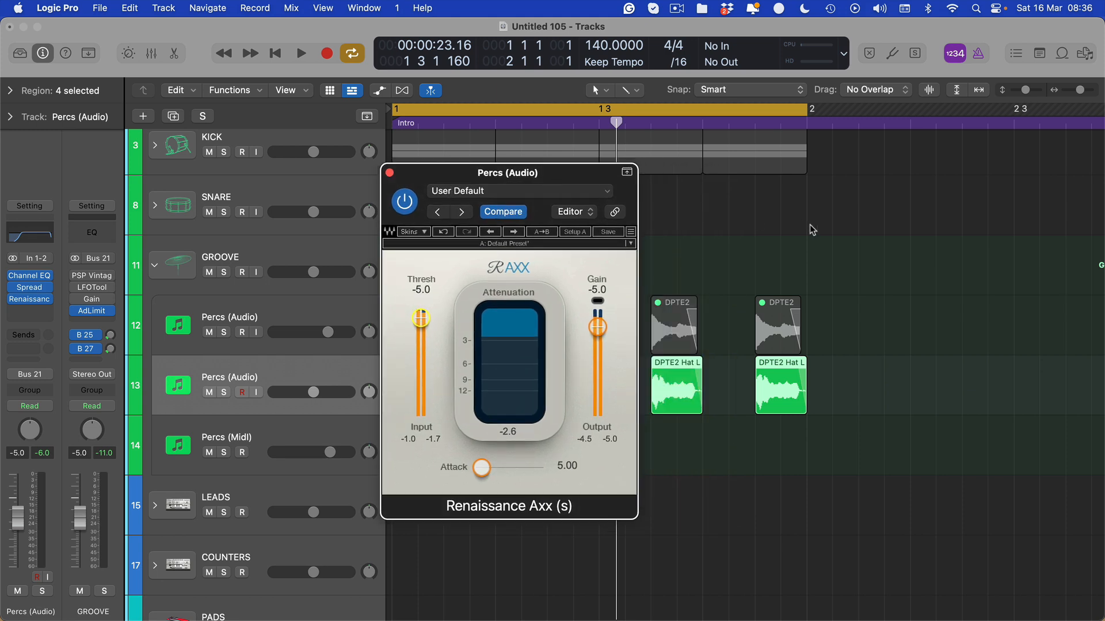
pyautogui.press('super+Up')
pyautogui.press('super+Up')
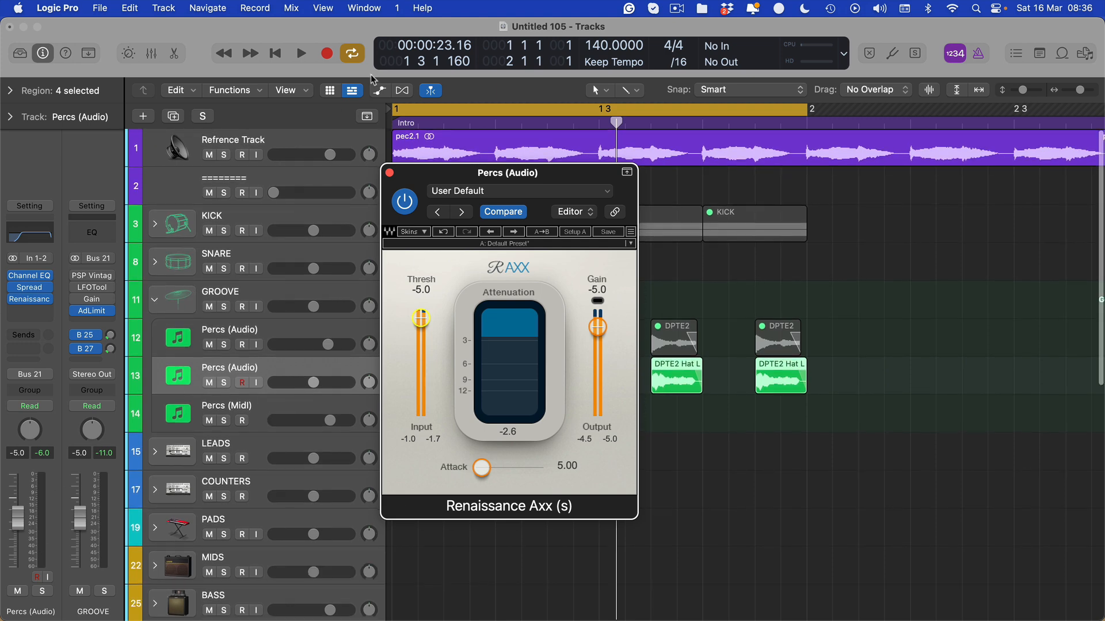
pyautogui.moveTo(409, 173); pyautogui.dragTo(505, 169)
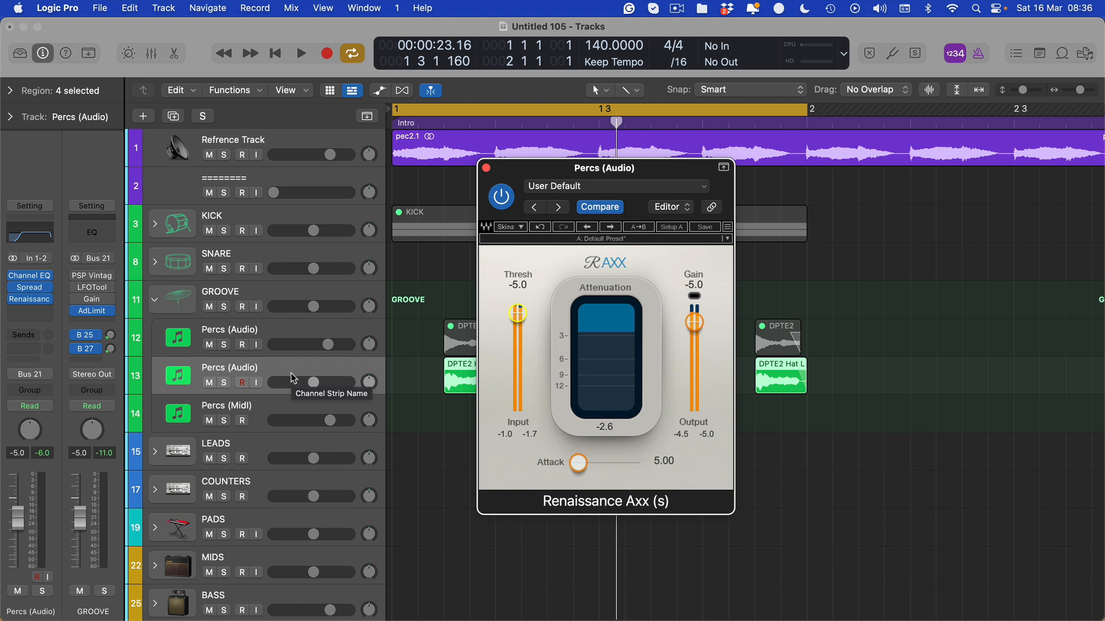
pyautogui.click(327, 152)
pyautogui.click(419, 272)
pyautogui.press('super+Up')
pyautogui.press('super+Up')
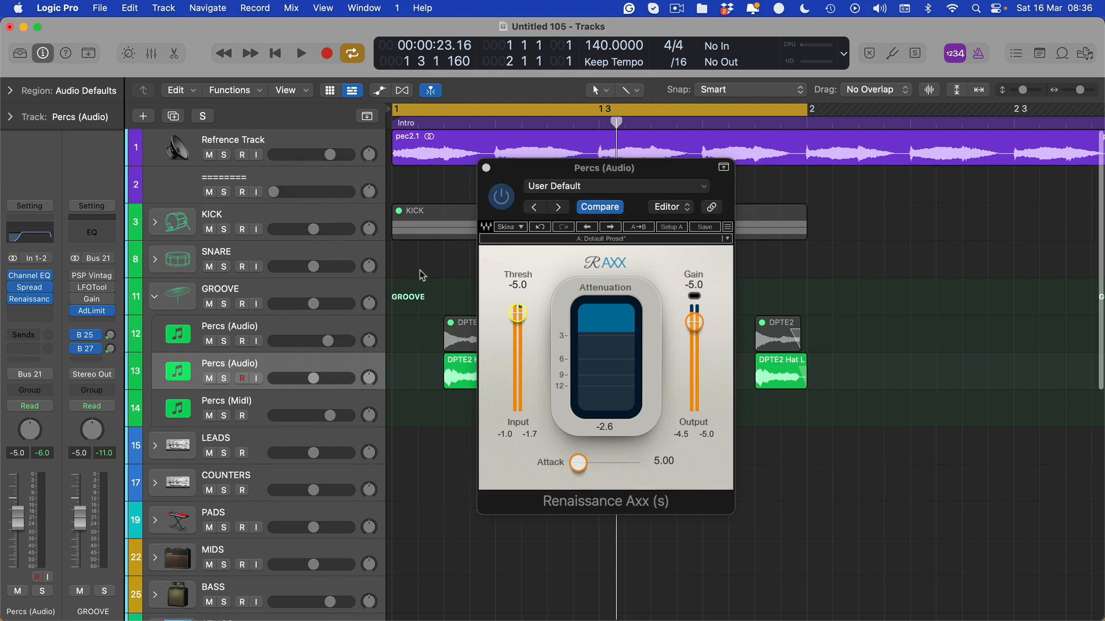
pyautogui.press('v')
pyautogui.press('Return')
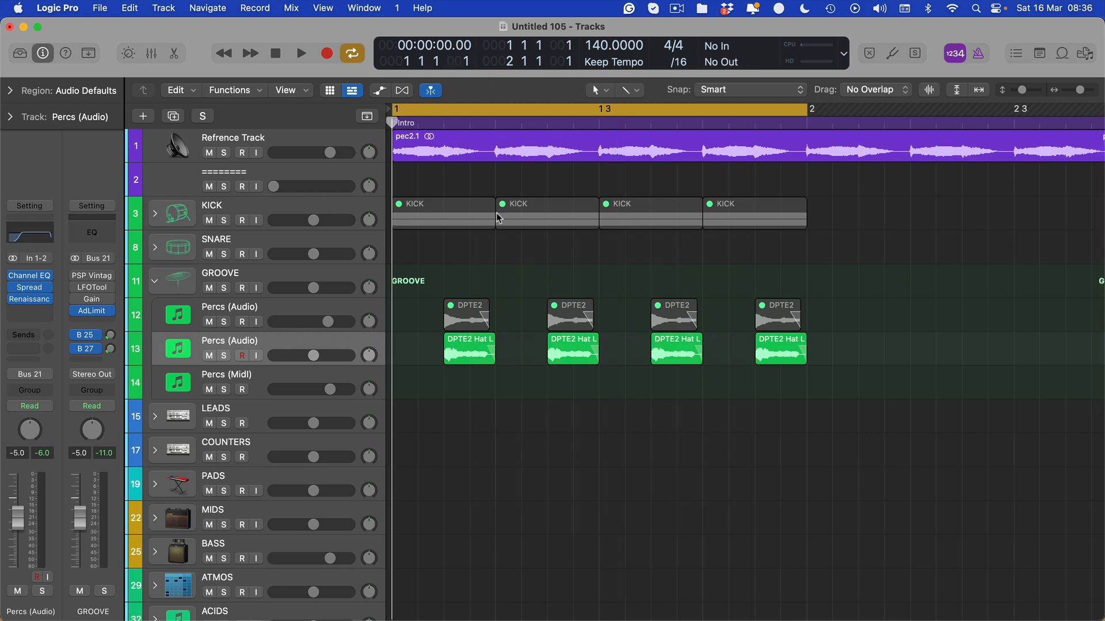
pyautogui.click(535, 228)
pyautogui.click(517, 266)
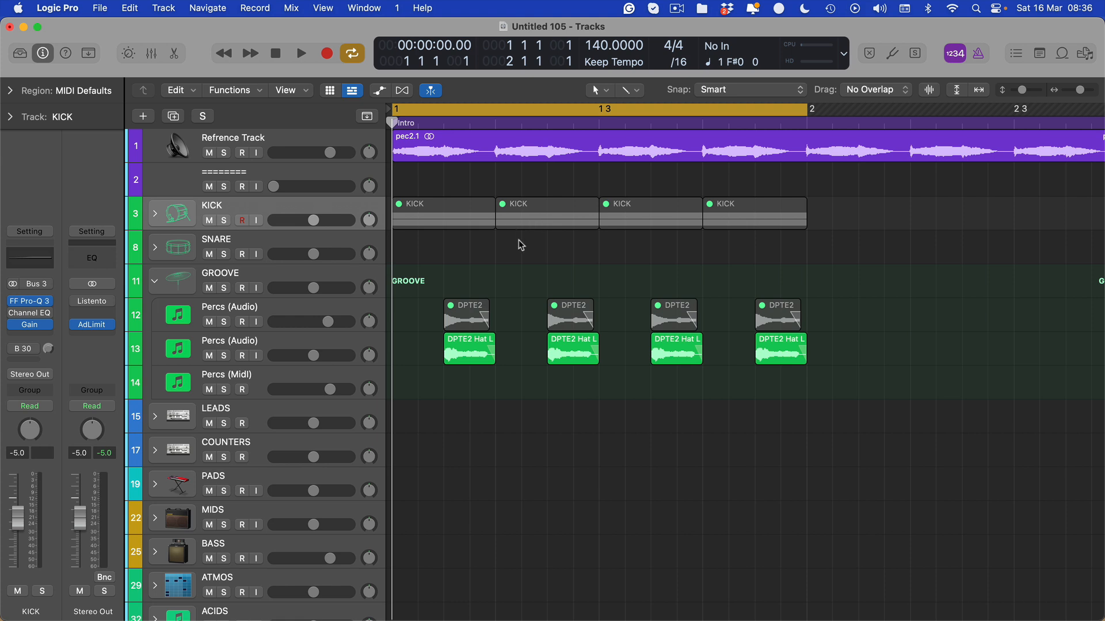
pyautogui.press('space')
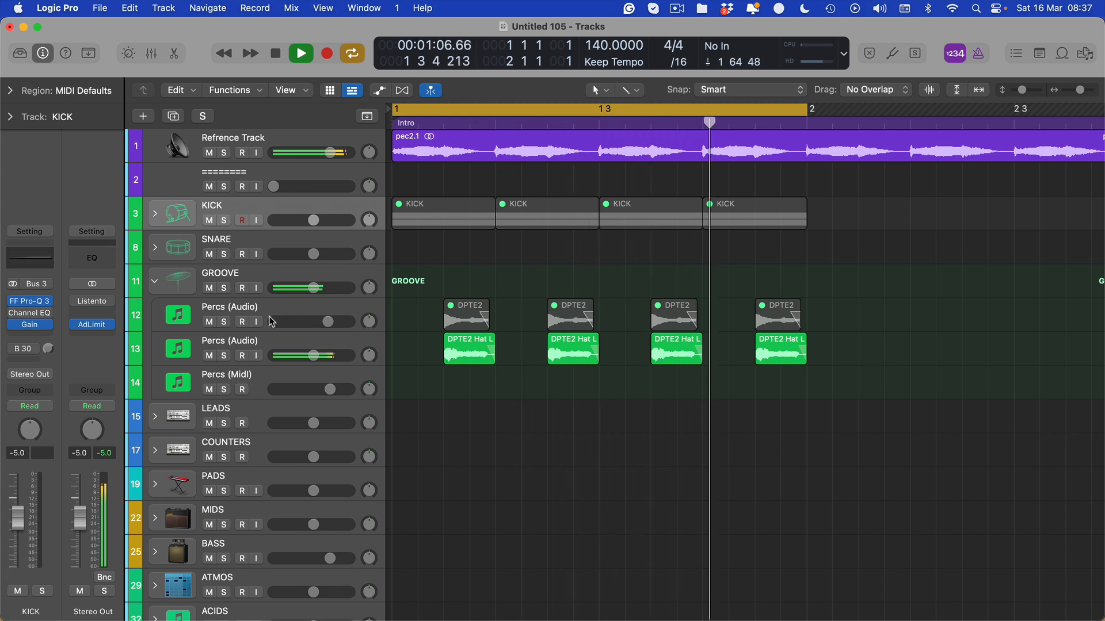
pyautogui.click(265, 350)
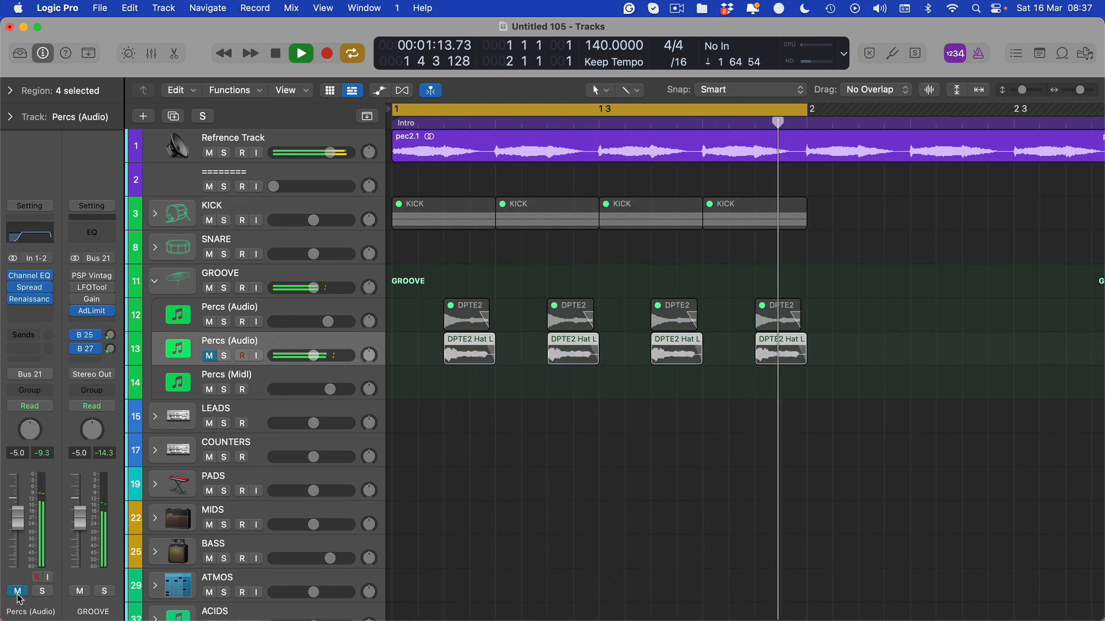
pyautogui.press('space')
pyautogui.click(485, 438)
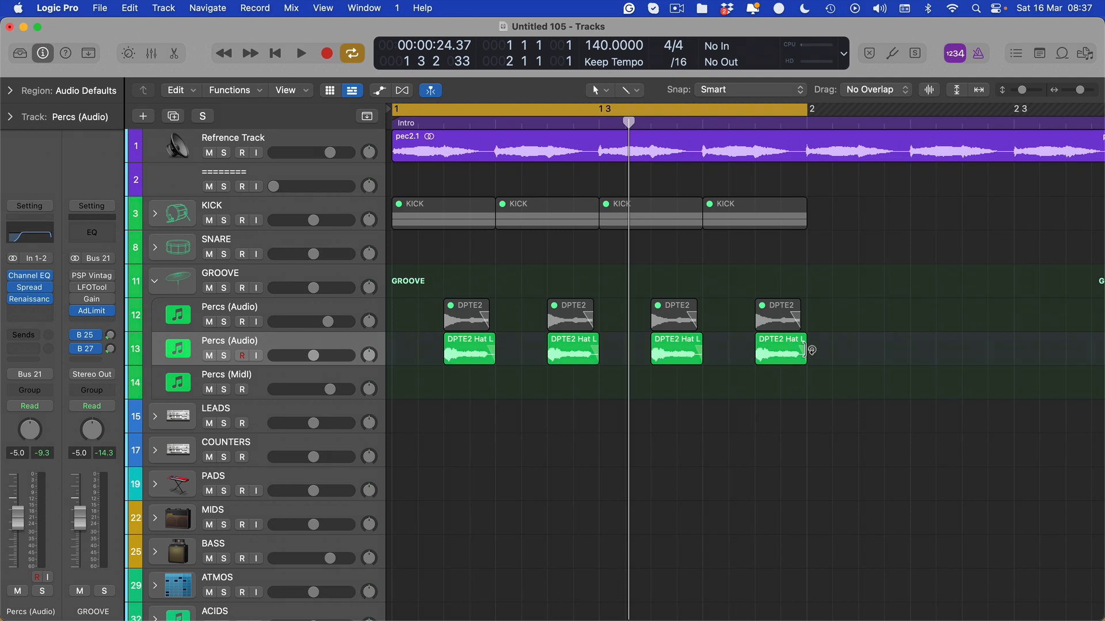
pyautogui.click(820, 147)
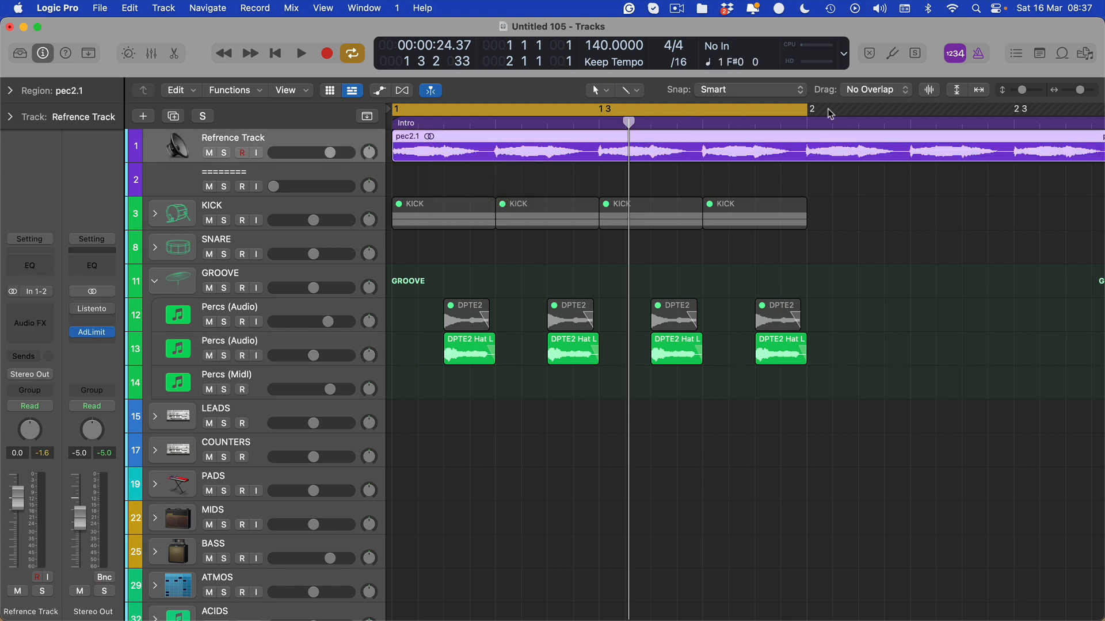
pyautogui.click(807, 109)
pyautogui.click(806, 109)
pyautogui.click(801, 111)
pyautogui.moveTo(811, 109); pyautogui.dragTo(114, 131)
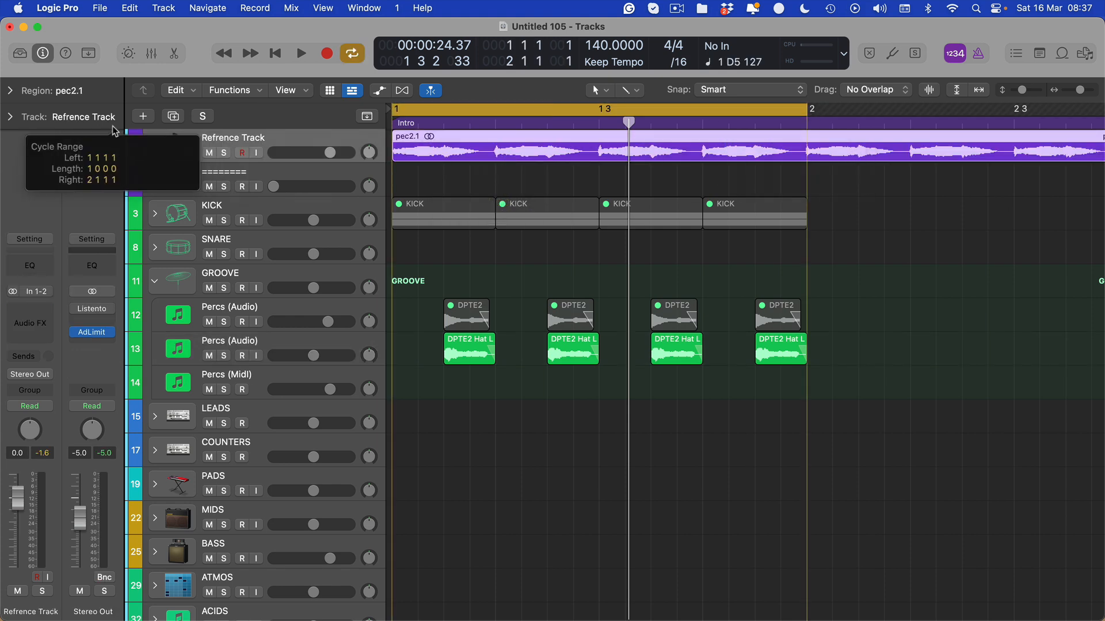
pyautogui.press('space')
pyautogui.click(210, 356)
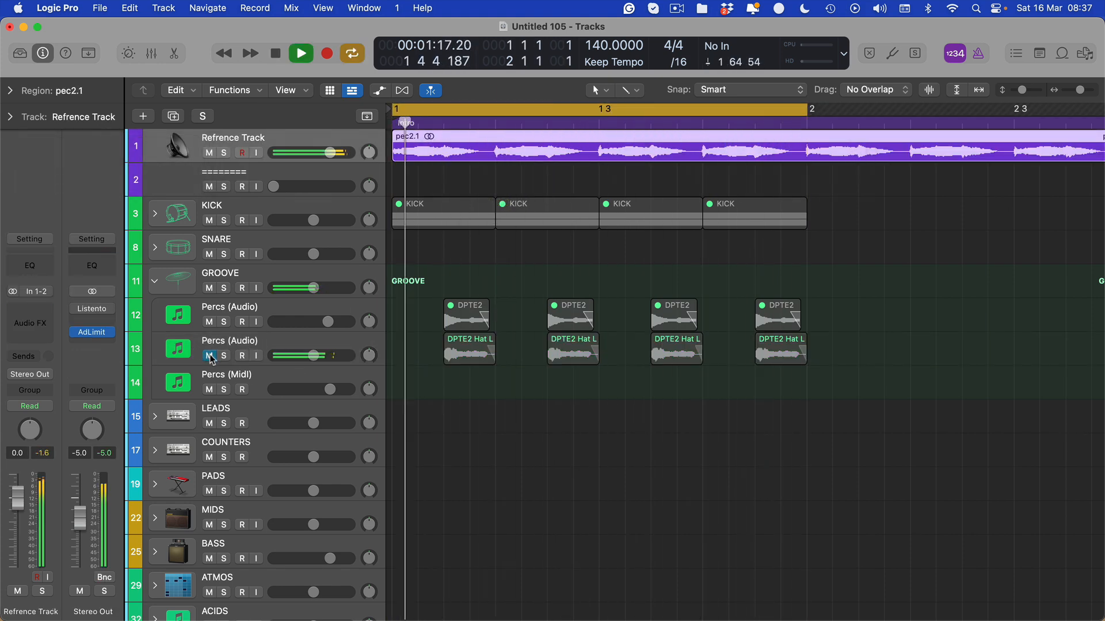
pyautogui.press('space')
pyautogui.click(210, 356)
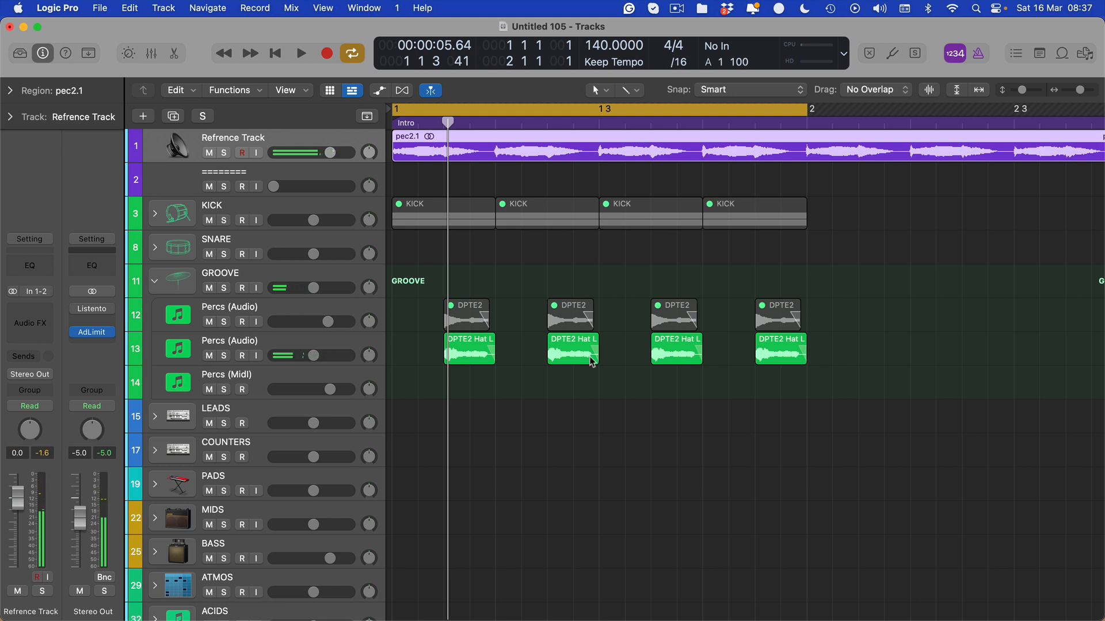
pyautogui.click(575, 407)
pyautogui.click(209, 356)
pyautogui.press('space')
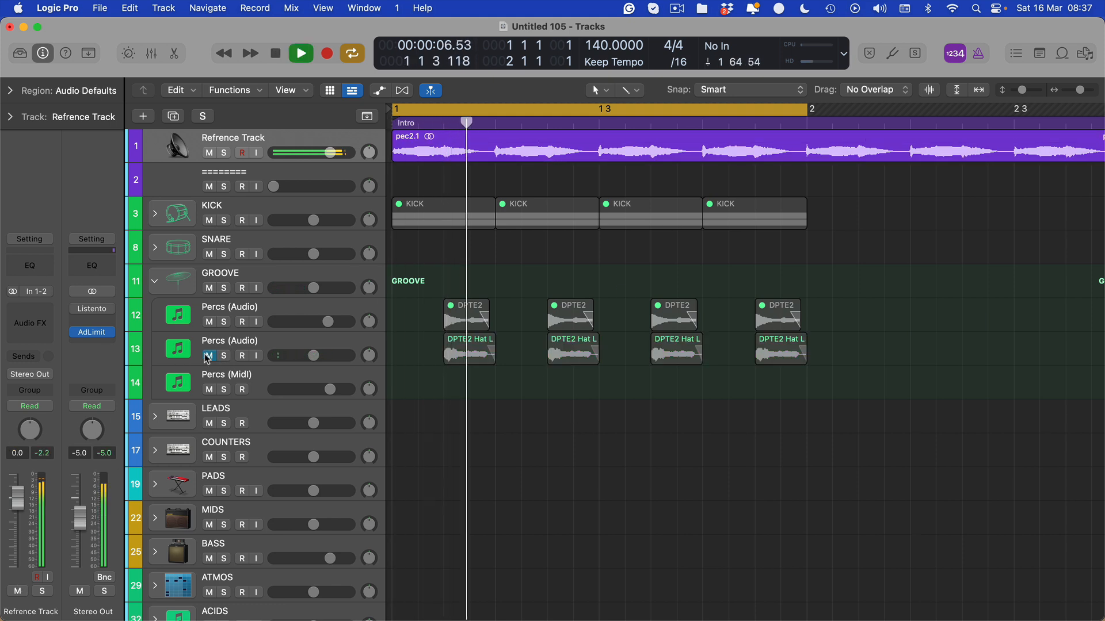
pyautogui.click(209, 355)
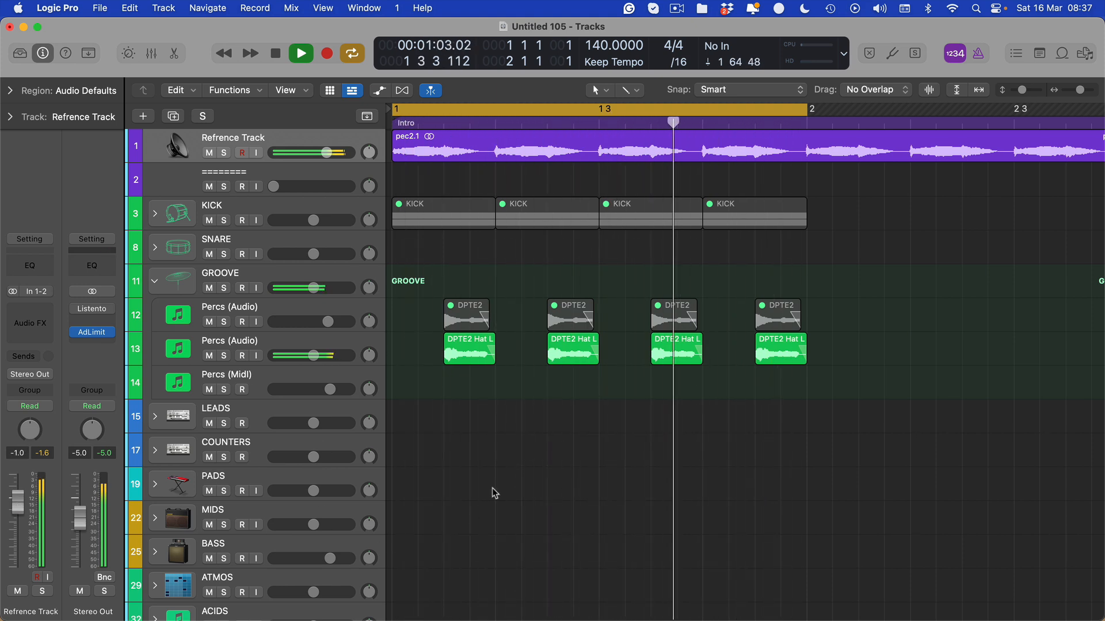
pyautogui.press('space')
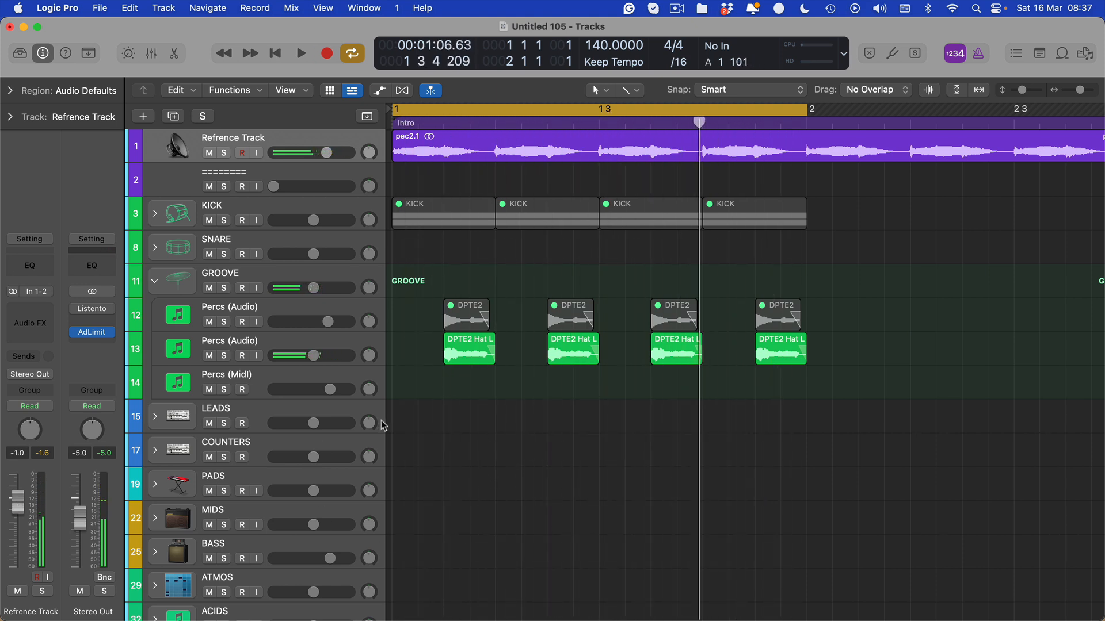
pyautogui.moveTo(873, 291); pyautogui.dragTo(419, 382)
pyautogui.click(422, 354)
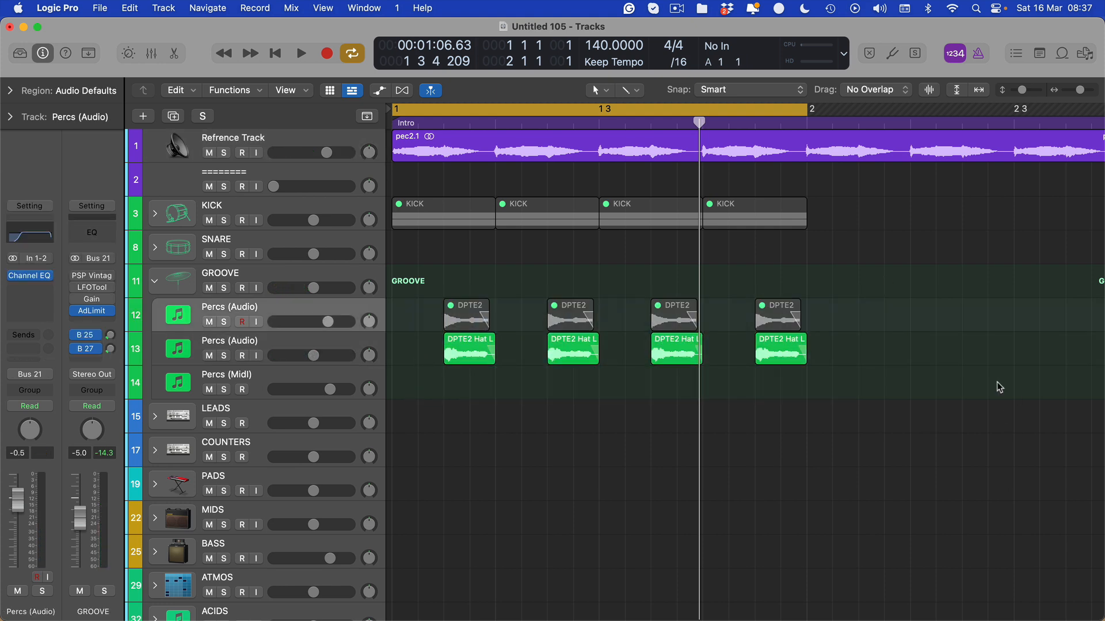
pyautogui.press('Return')
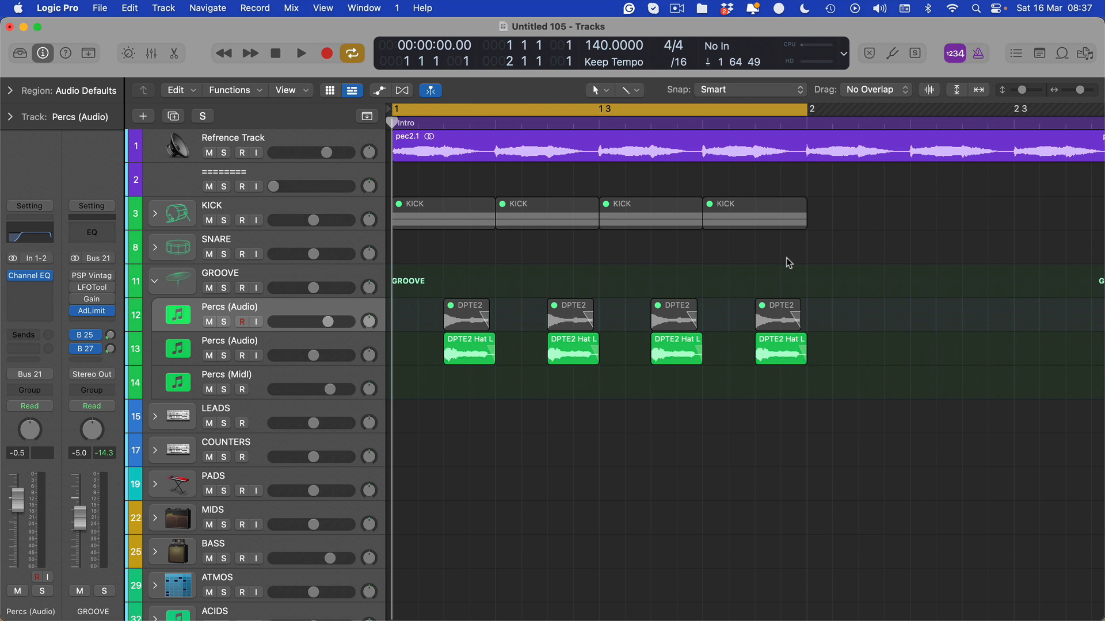